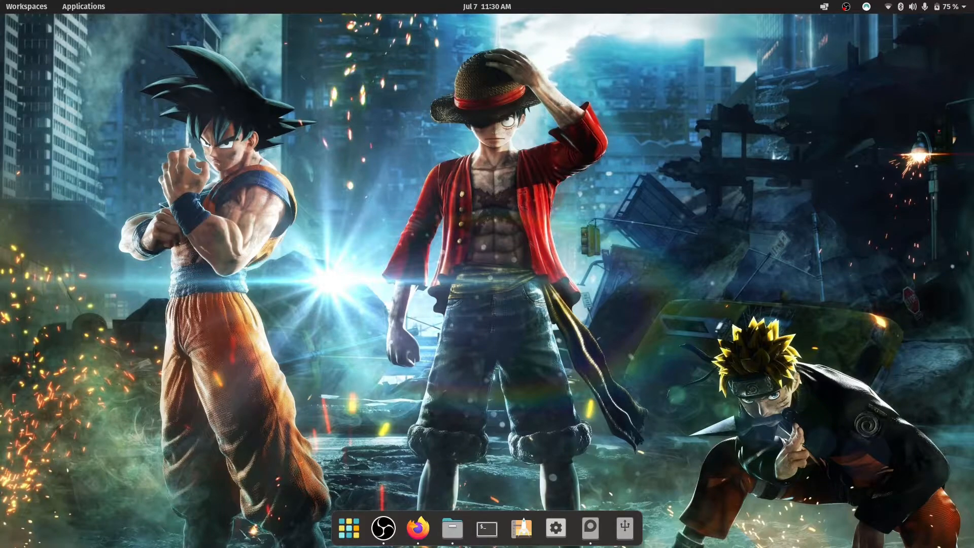
Open the Pop!_OS page on the System76 website in Firefox and download the 21.04 NVIDIA image
{"action": "left_click", "coordinate": [417, 527]}
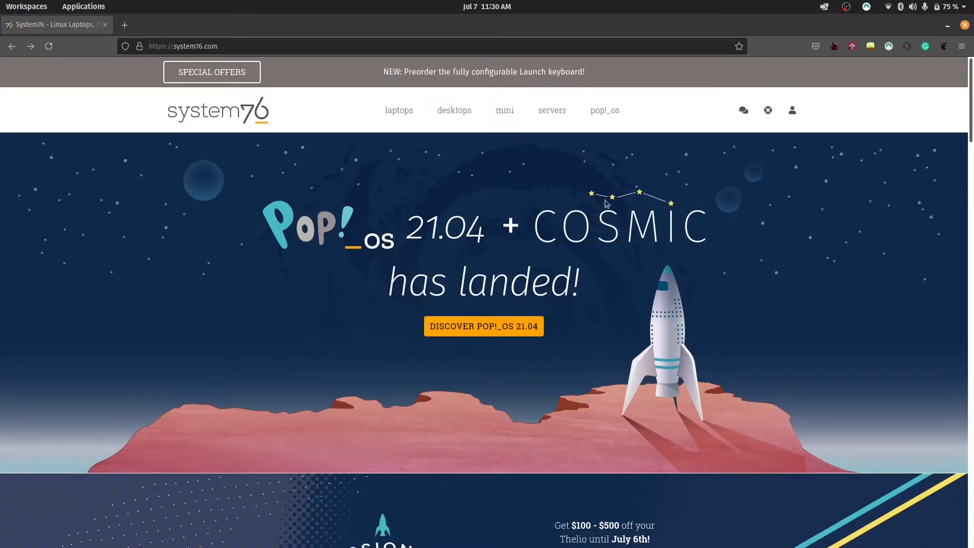
{"action": "left_click", "coordinate": [603, 119]}
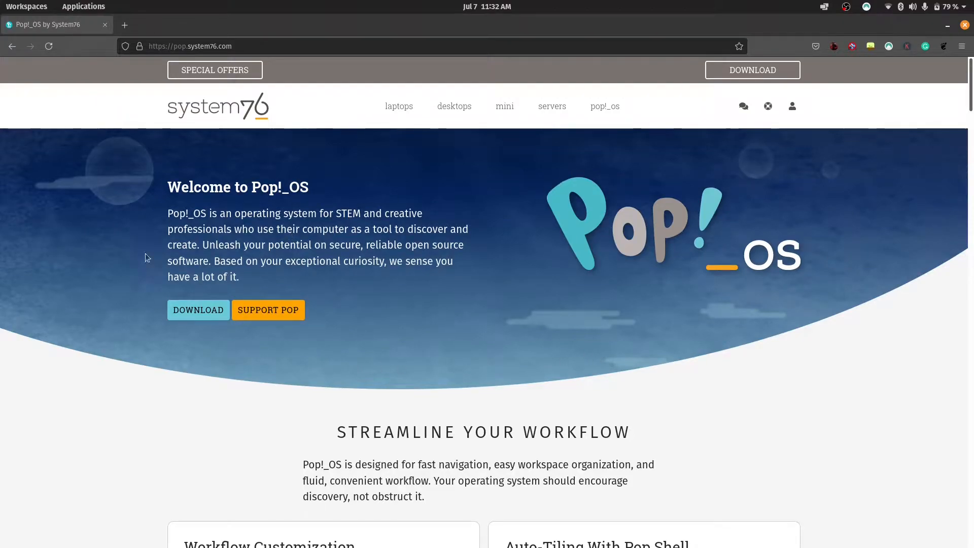
{"action": "left_click", "coordinate": [179, 316]}
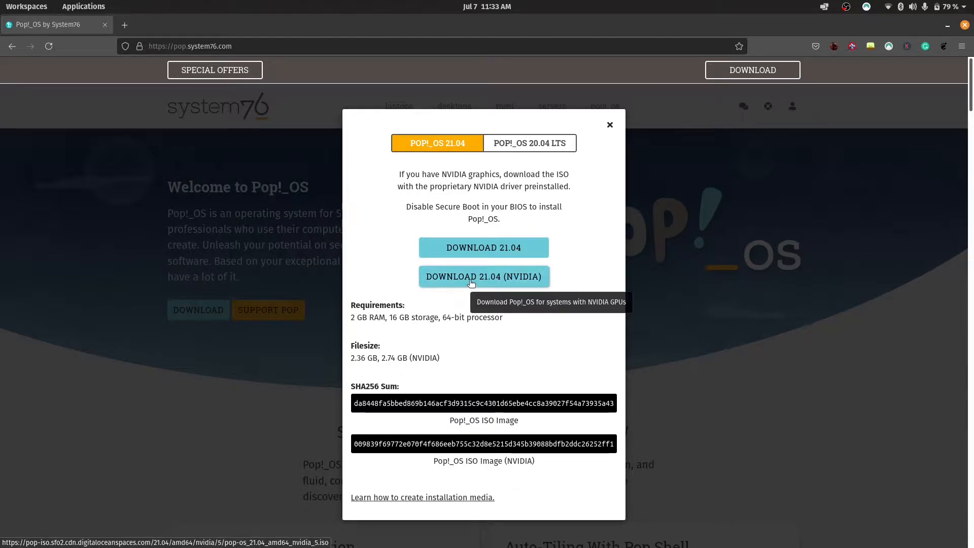
{"action": "left_click", "coordinate": [470, 282]}
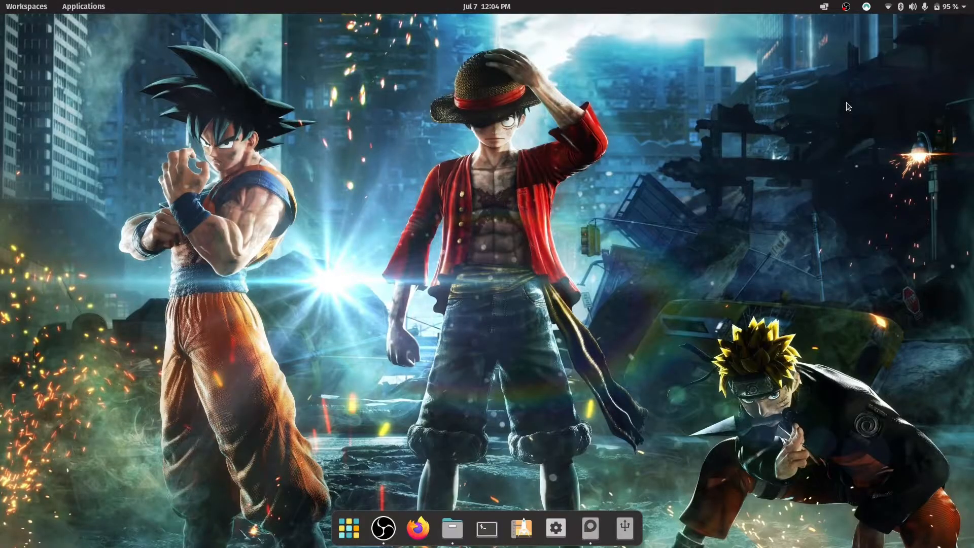
Switch to USB Flasher and choose pop-os_21.04_amd64_nvidia_5.iso from the Downloads folder as the image to flash
{"action": "key", "text": "super"}
{"action": "type", "text": "usb"}
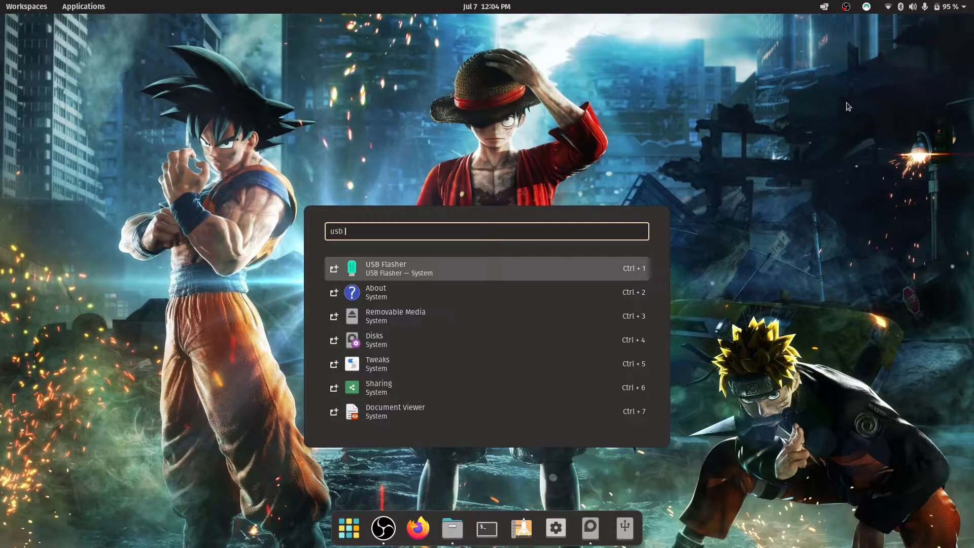
{"action": "key", "text": "Return"}
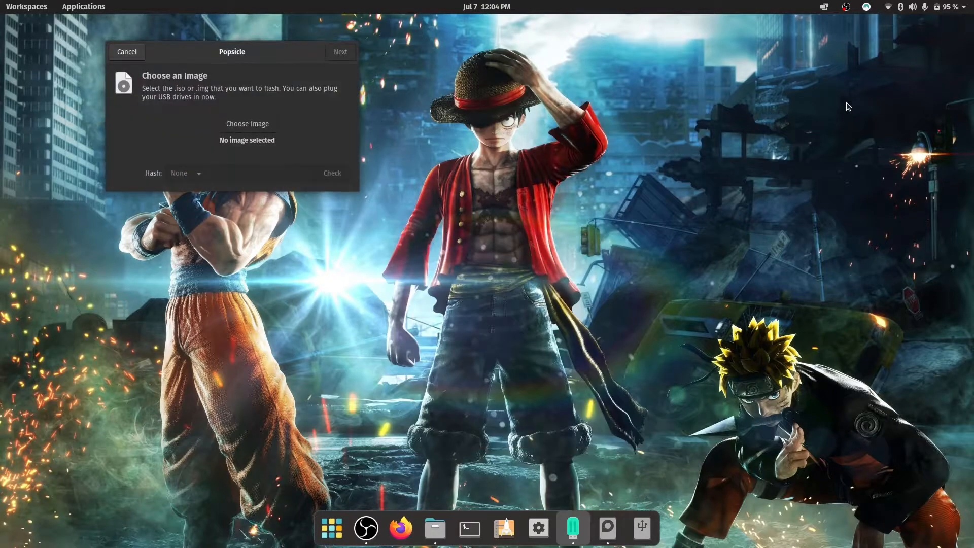
{"action": "left_click_drag", "start_coordinate": [313, 57], "coordinate": [586, 187]}
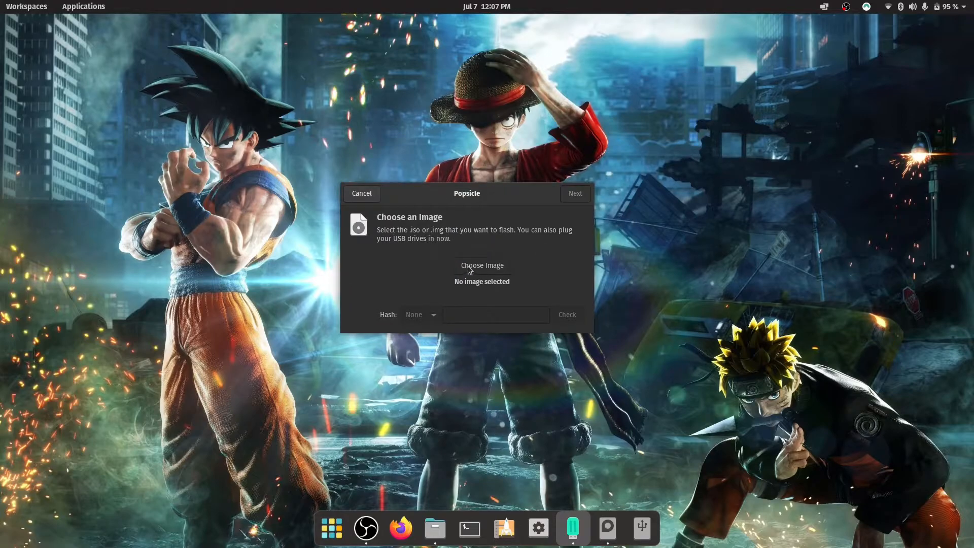
{"action": "left_click", "coordinate": [469, 267]}
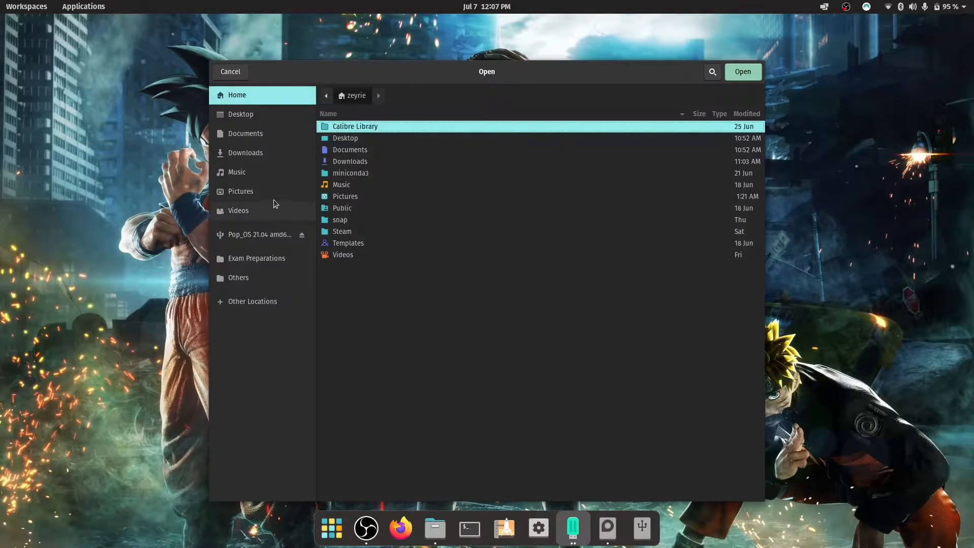
{"action": "left_click", "coordinate": [274, 153]}
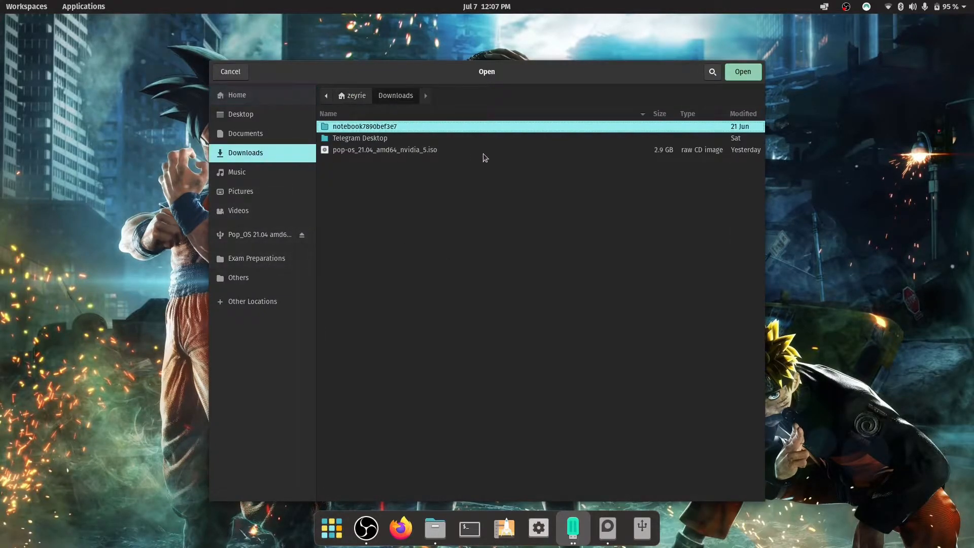
{"action": "double_click", "coordinate": [454, 149]}
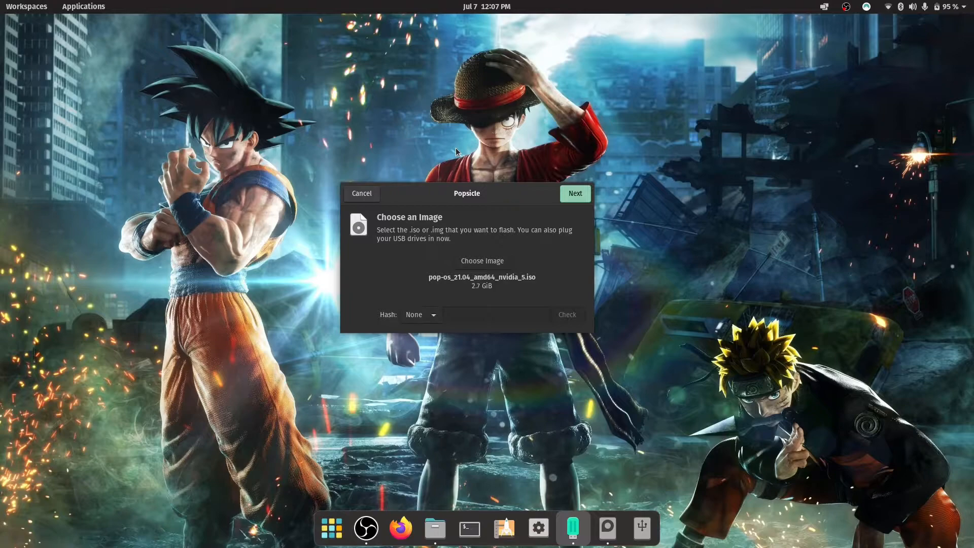
Flash the image onto the SanDisk Cruzer Blade drive, authenticating with the account password
{"action": "left_click", "coordinate": [572, 197]}
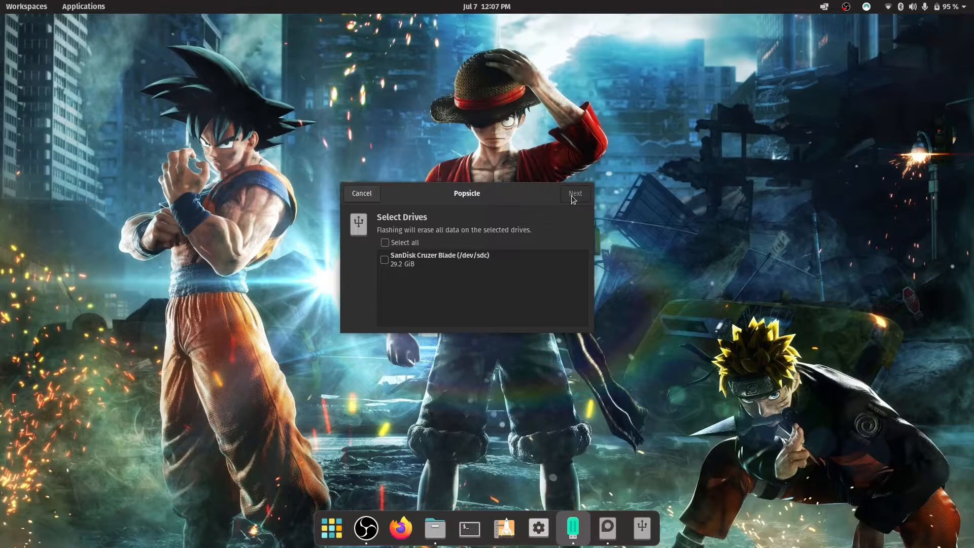
{"action": "left_click", "coordinate": [384, 260]}
{"action": "left_click", "coordinate": [575, 195]}
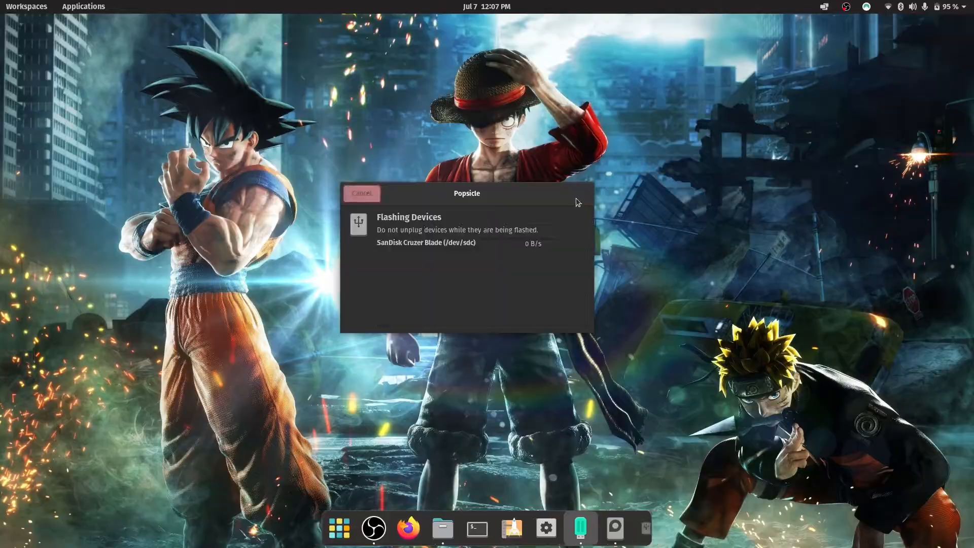
{"action": "type", "text": "*********"}
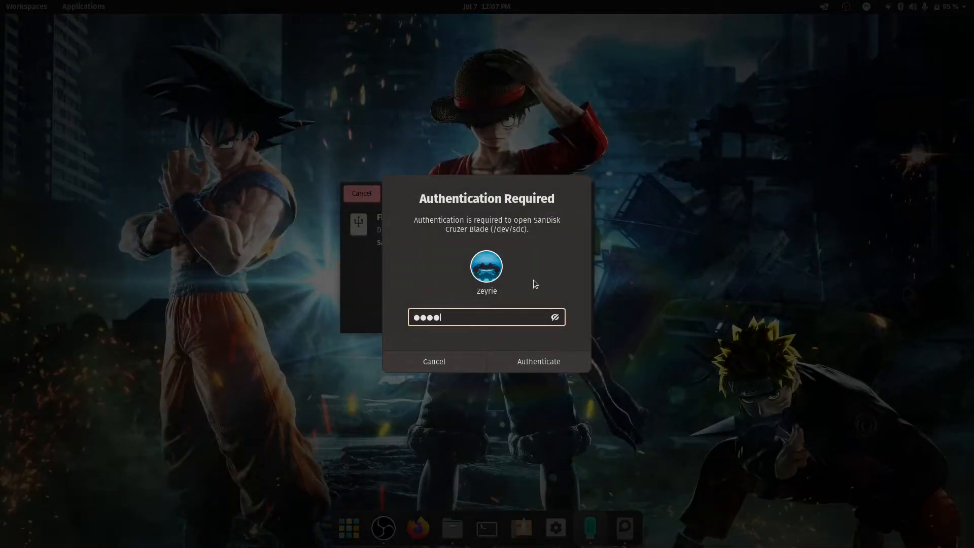
{"action": "type", "text": "**"}
{"action": "key", "text": "Return"}
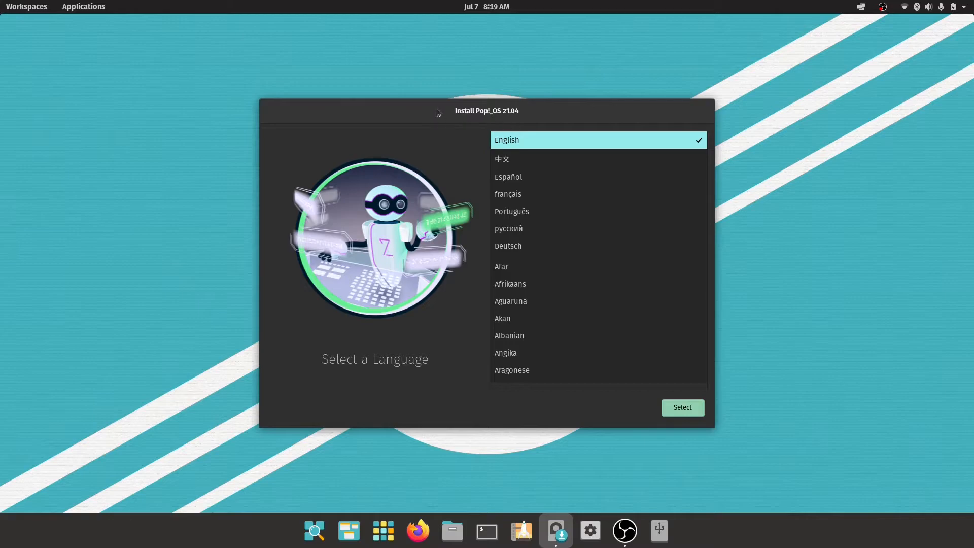
Open the Pop!_OS installer and select English (United States) with the default English (US) keyboard layout
{"action": "key", "text": "super+a"}
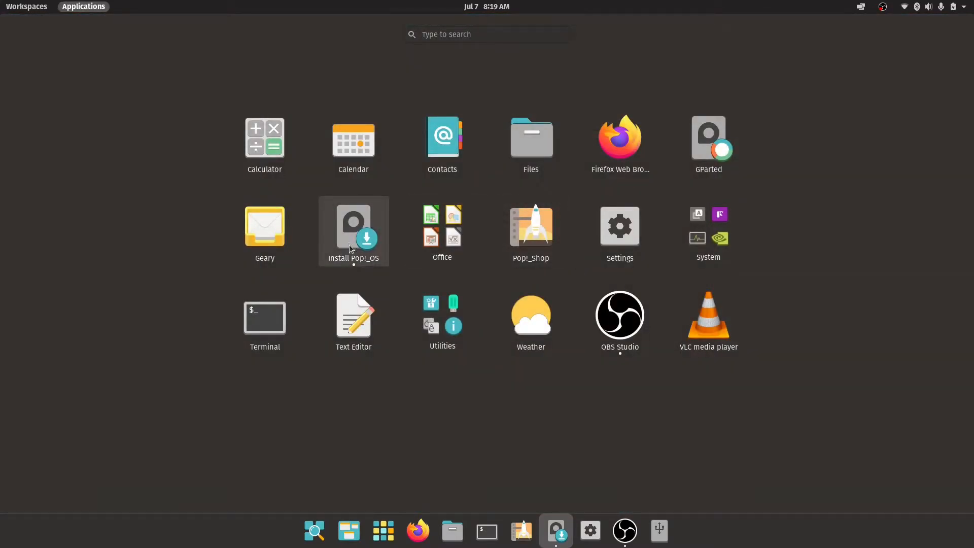
{"action": "left_click", "coordinate": [377, 257]}
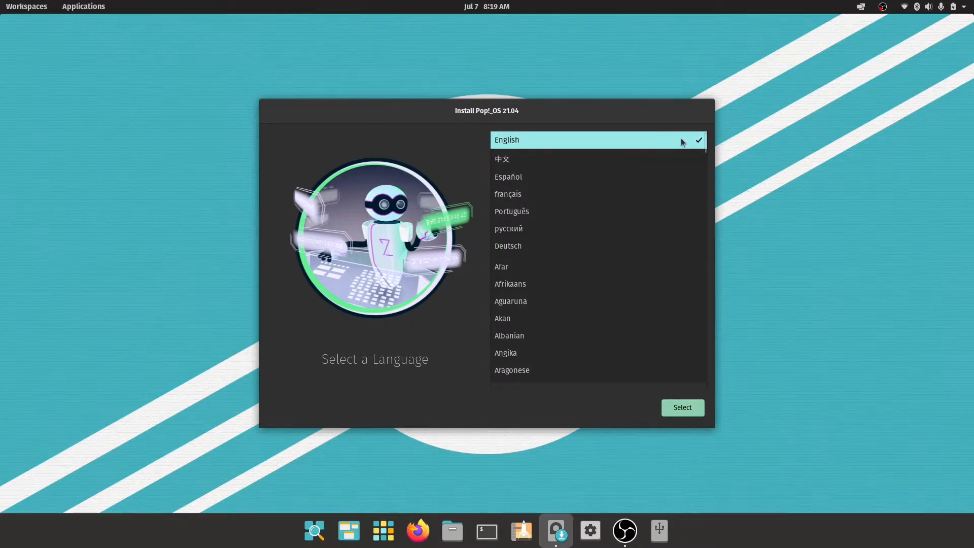
{"action": "left_click", "coordinate": [682, 408]}
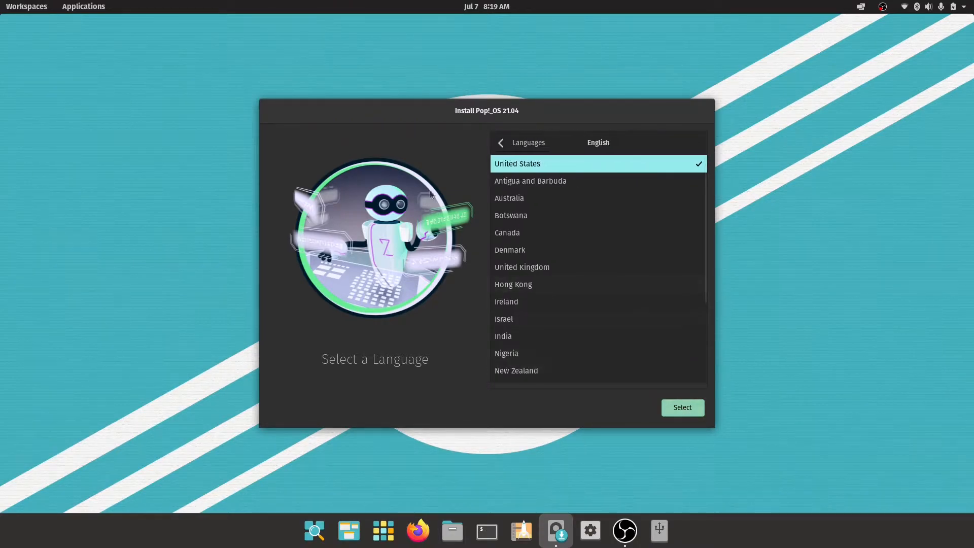
{"action": "left_click", "coordinate": [632, 166]}
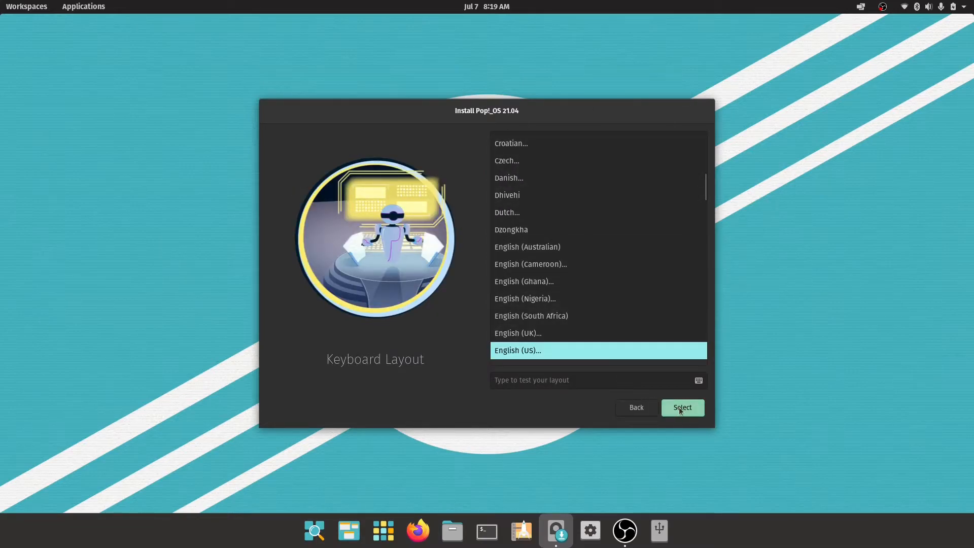
{"action": "key", "text": "Return"}
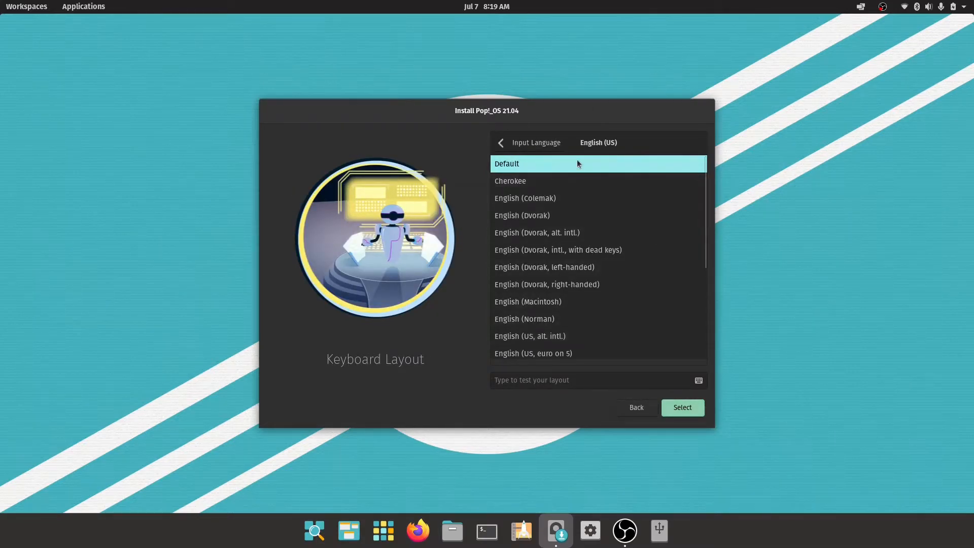
{"action": "key", "text": "Return"}
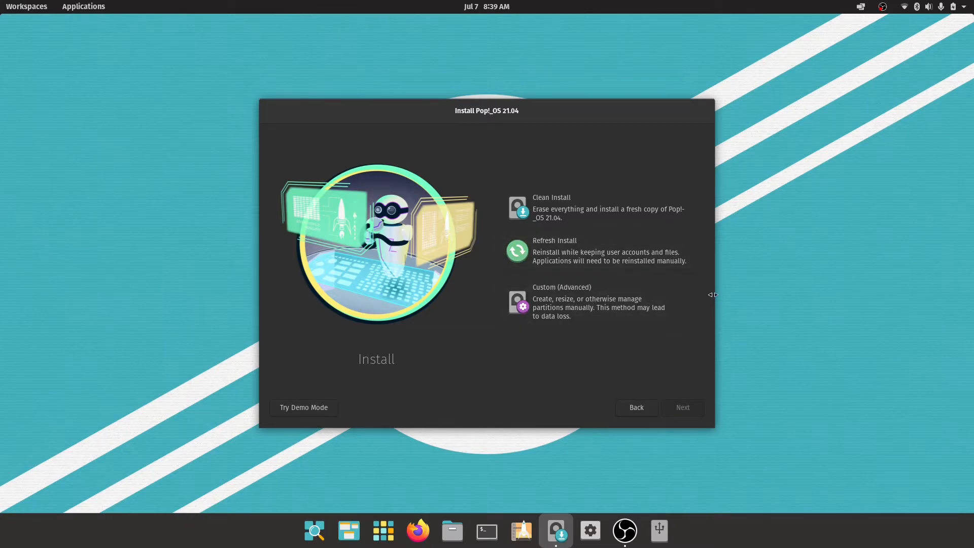
Choose the Custom (Advanced) installation and open the partition editor for modifying the drives
{"action": "left_click", "coordinate": [682, 321]}
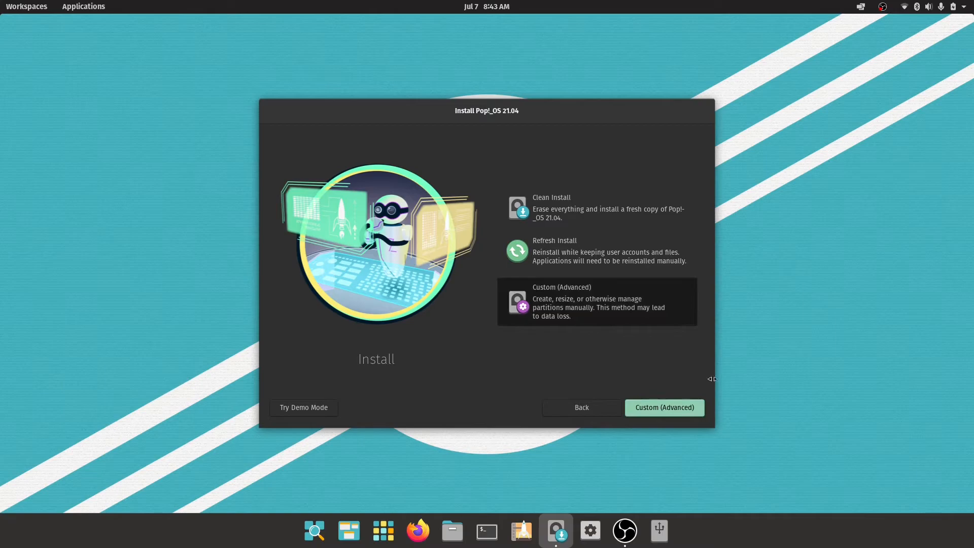
{"action": "left_click", "coordinate": [672, 408]}
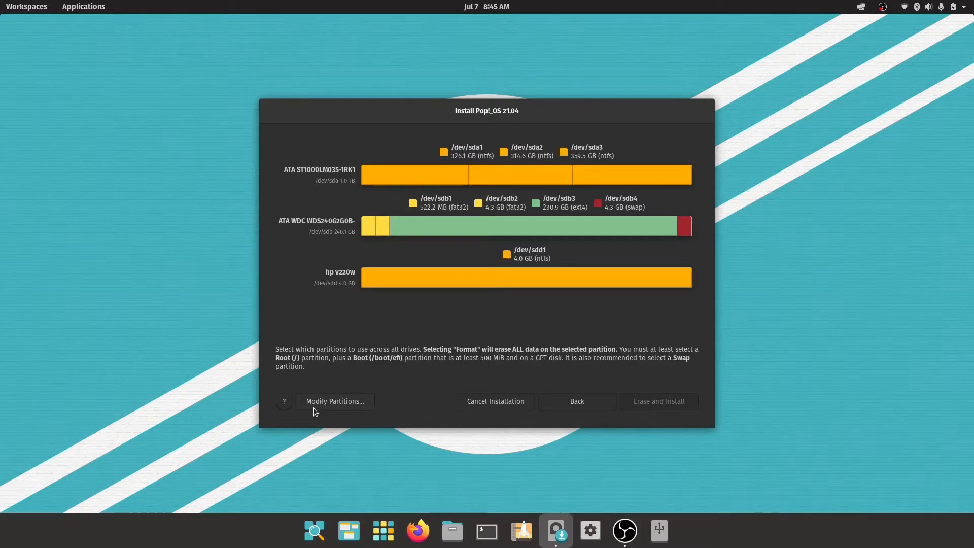
{"action": "left_click", "coordinate": [328, 405]}
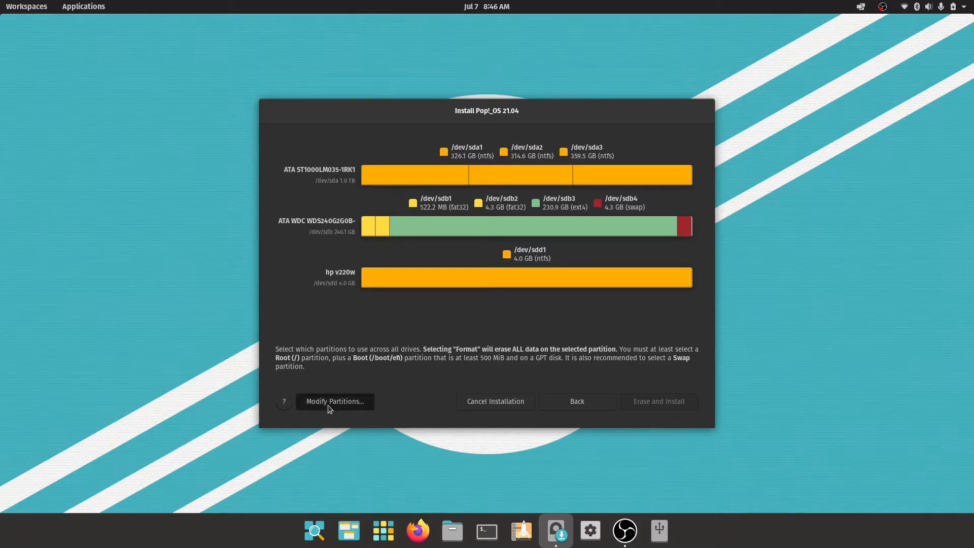
{"action": "left_click_drag", "start_coordinate": [346, 106], "coordinate": [537, 110]}
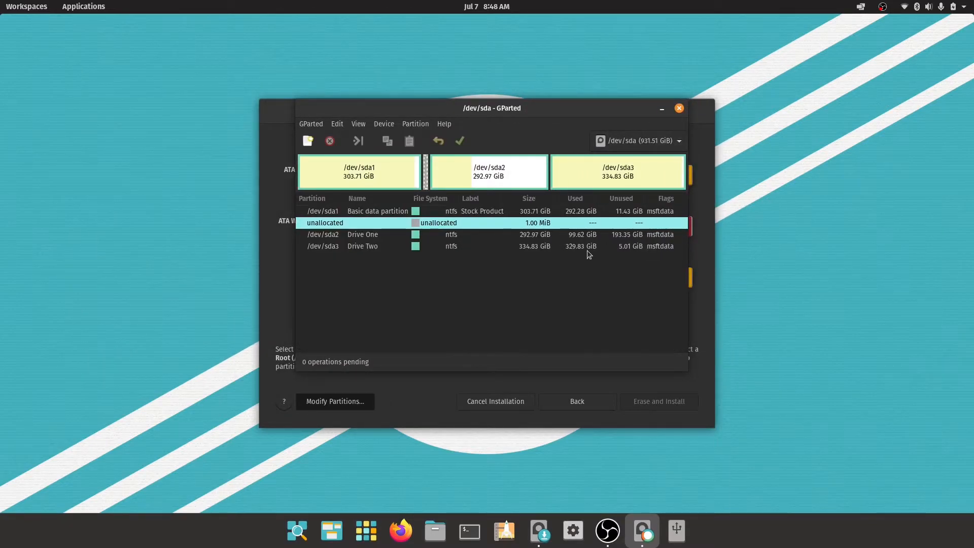
Mark the partitions /dev/sda3, /dev/sda2 and /dev/sda1 on the /dev/sda disk for deletion
{"action": "left_click", "coordinate": [641, 147]}
{"action": "left_click", "coordinate": [641, 143]}
{"action": "right_click", "coordinate": [571, 175]}
{"action": "left_click", "coordinate": [594, 193]}
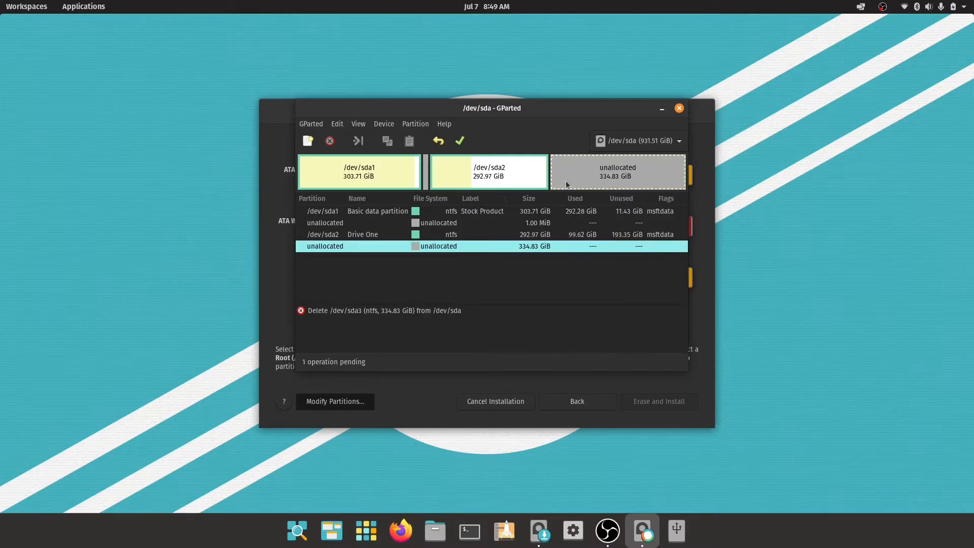
{"action": "right_click", "coordinate": [511, 175]}
{"action": "left_click", "coordinate": [518, 192]}
{"action": "right_click", "coordinate": [400, 177]}
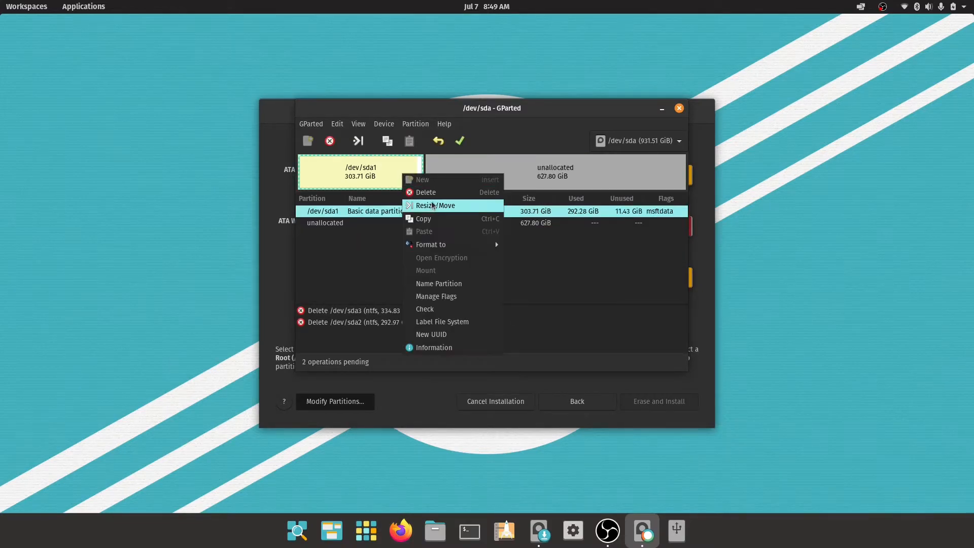
{"action": "left_click", "coordinate": [416, 193]}
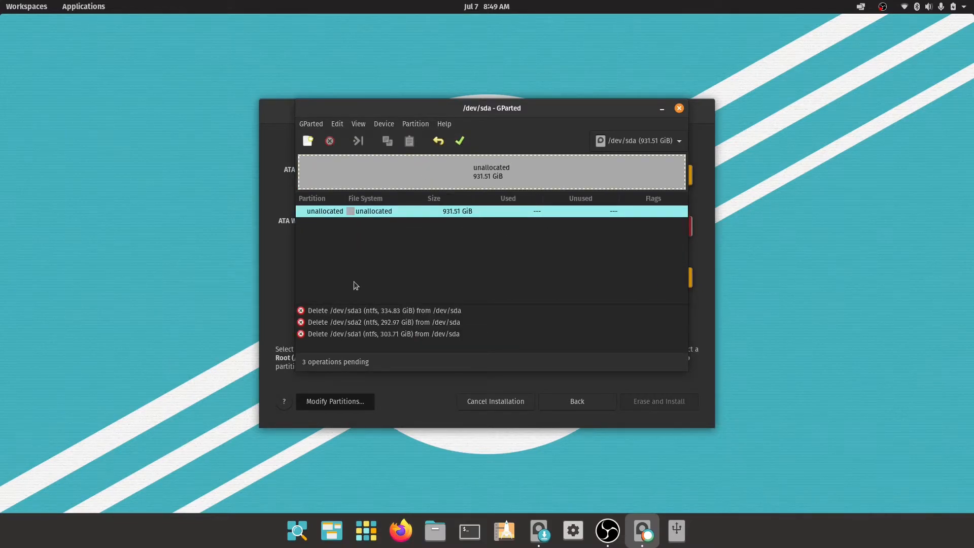
Apply the pending partition deletions to /dev/sda and close the progress report
{"action": "left_click", "coordinate": [461, 142]}
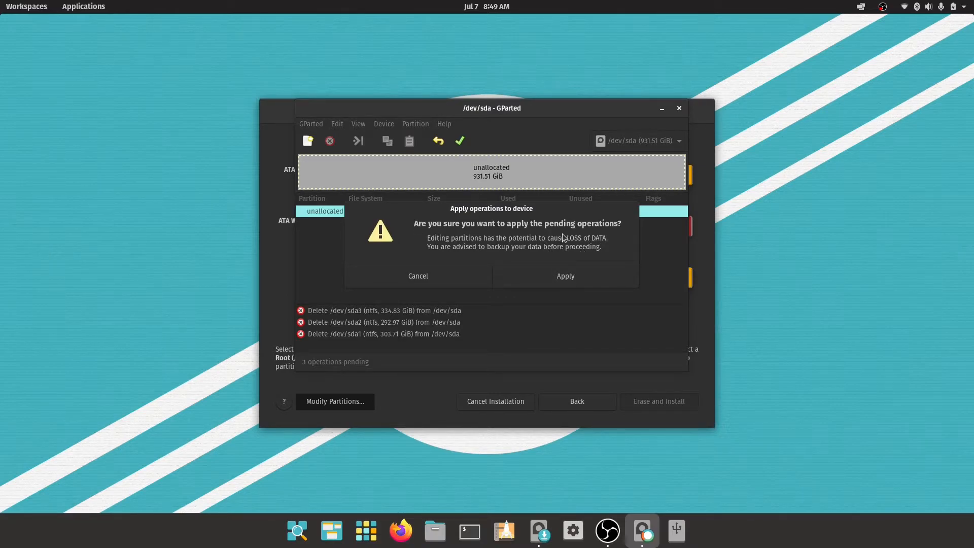
{"action": "left_click", "coordinate": [568, 274]}
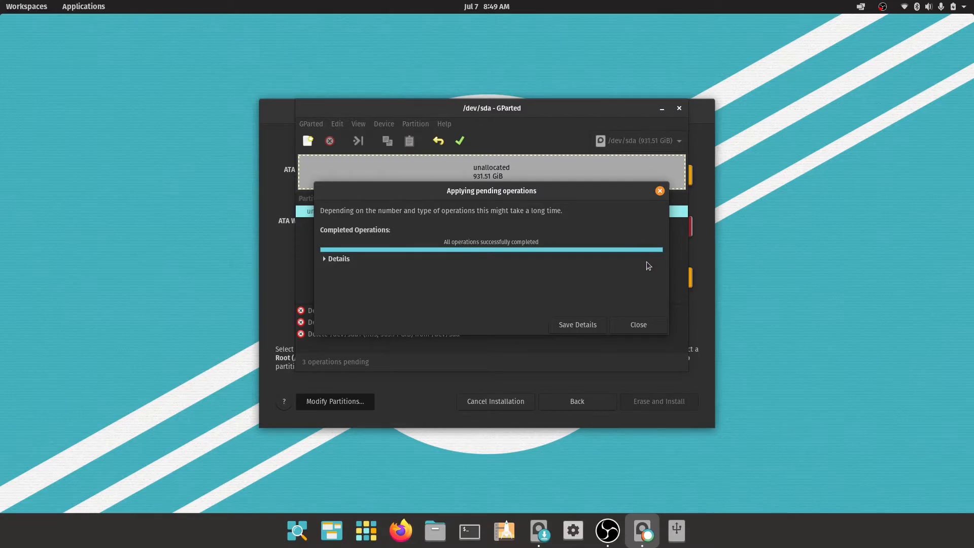
{"action": "left_click", "coordinate": [637, 324]}
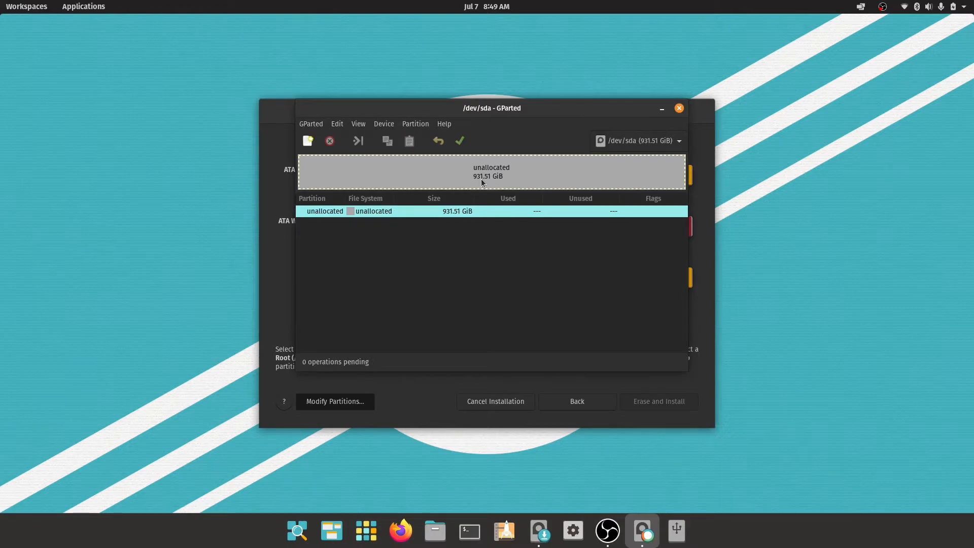
Add a new primary ext4 partition of about 440688 MiB at the start of the unallocated space on /dev/sda
{"action": "right_click", "coordinate": [474, 182]}
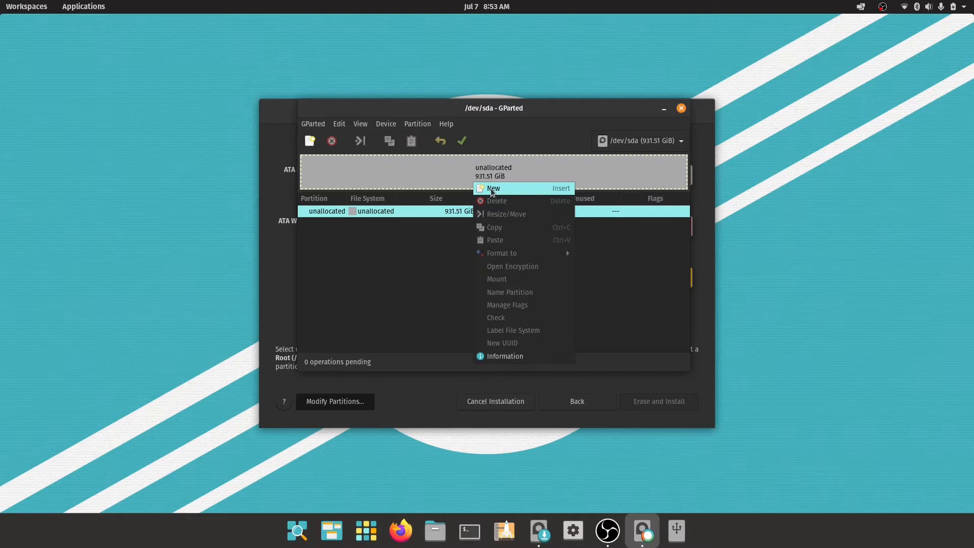
{"action": "left_click", "coordinate": [491, 189]}
{"action": "left_click_drag", "start_coordinate": [628, 203], "coordinate": [486, 208]}
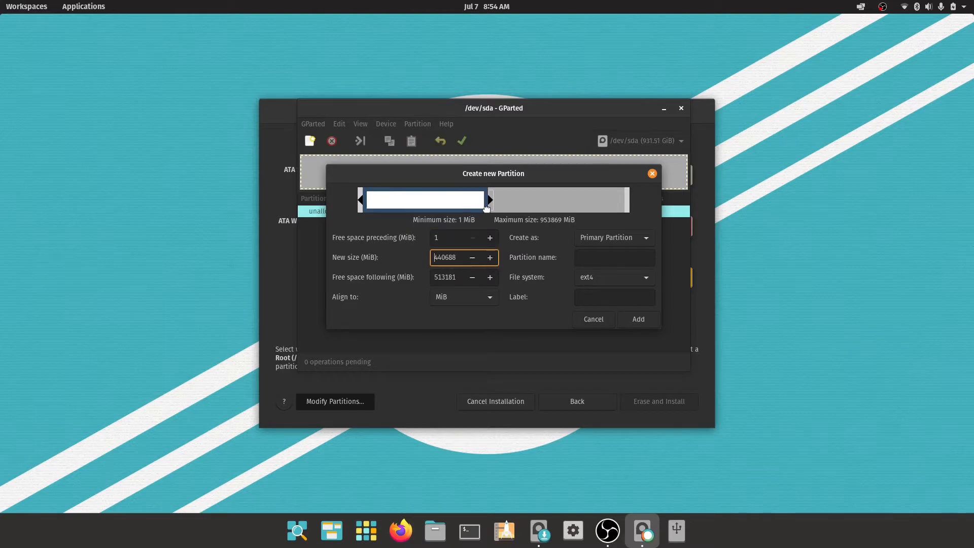
{"action": "left_click", "coordinate": [598, 239]}
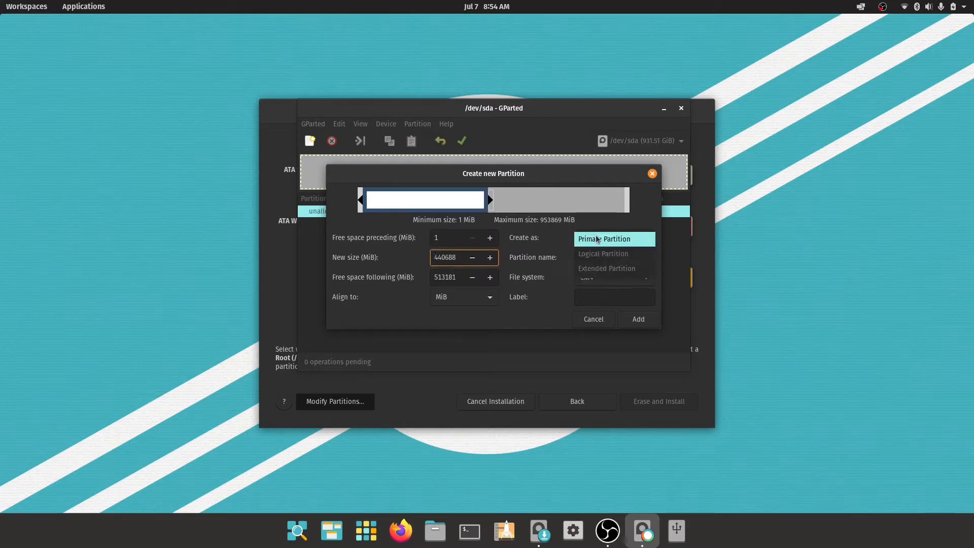
{"action": "left_click", "coordinate": [604, 243]}
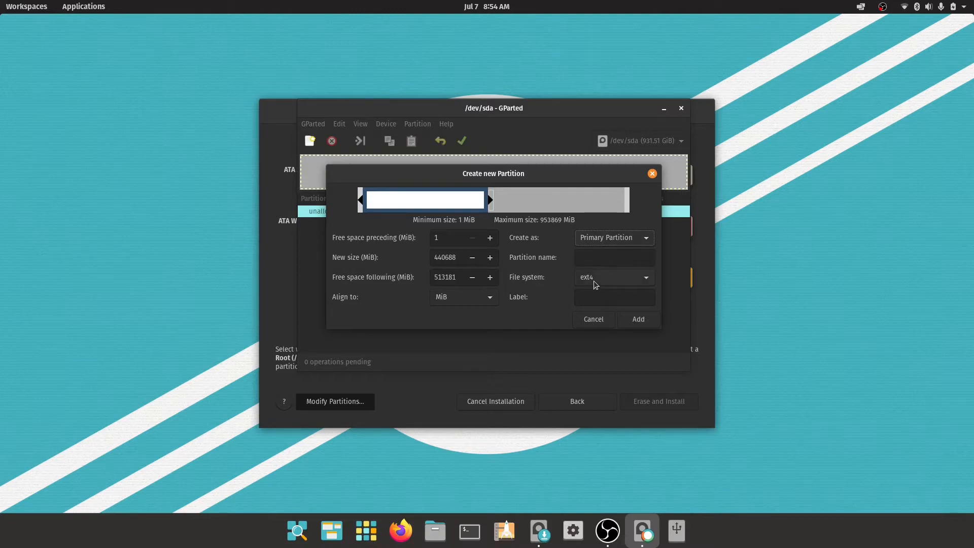
{"action": "left_click", "coordinate": [637, 319]}
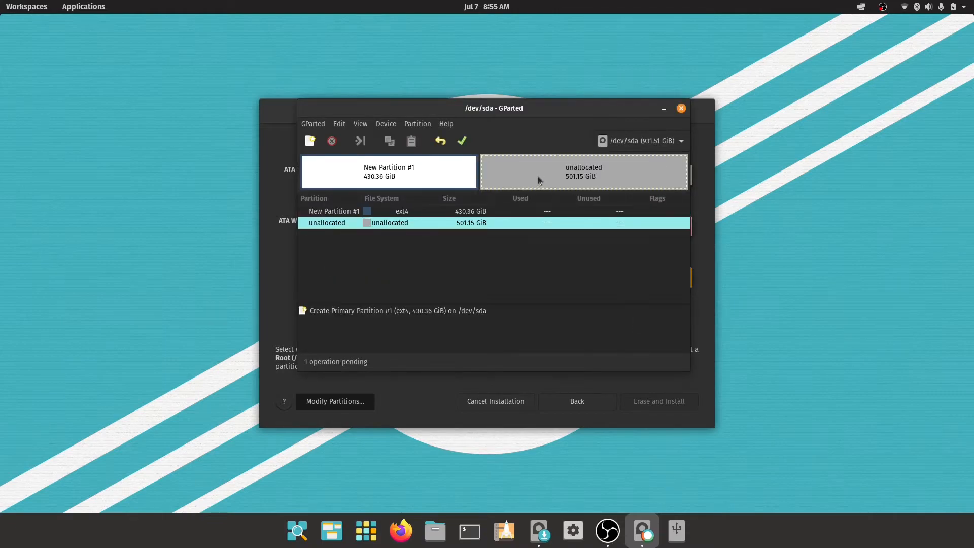
Add a second primary ext4 partition of 513181 MiB filling the remaining unallocated space on /dev/sda
{"action": "right_click", "coordinate": [538, 177]}
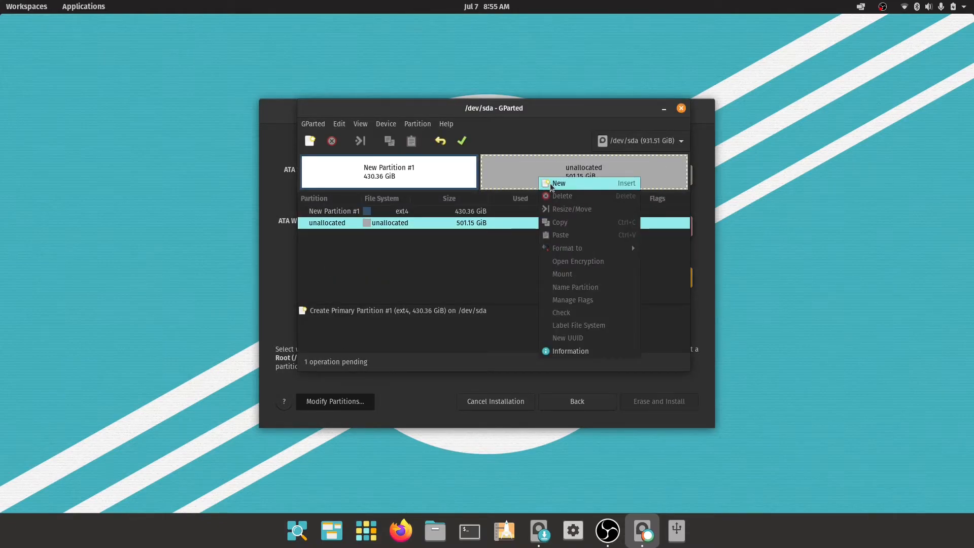
{"action": "left_click", "coordinate": [549, 183]}
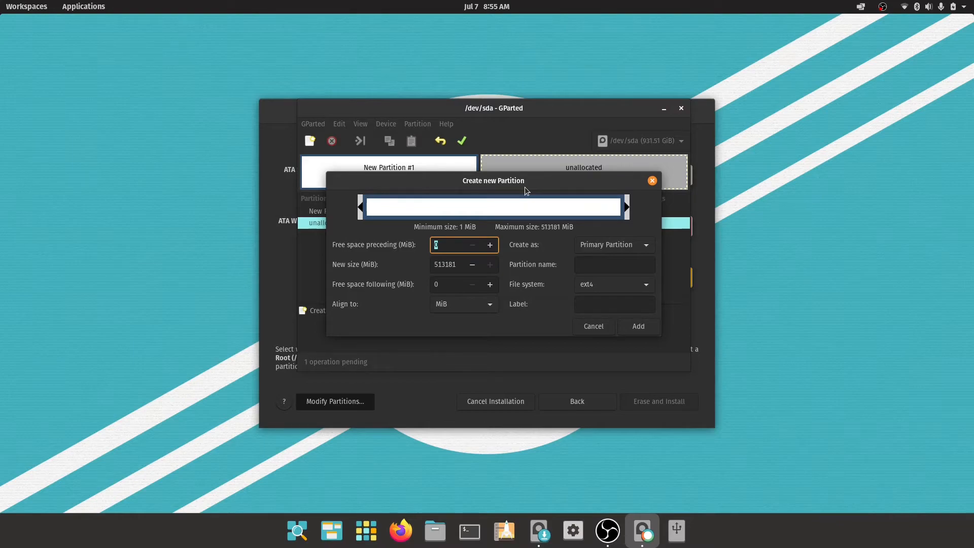
{"action": "left_click", "coordinate": [632, 327]}
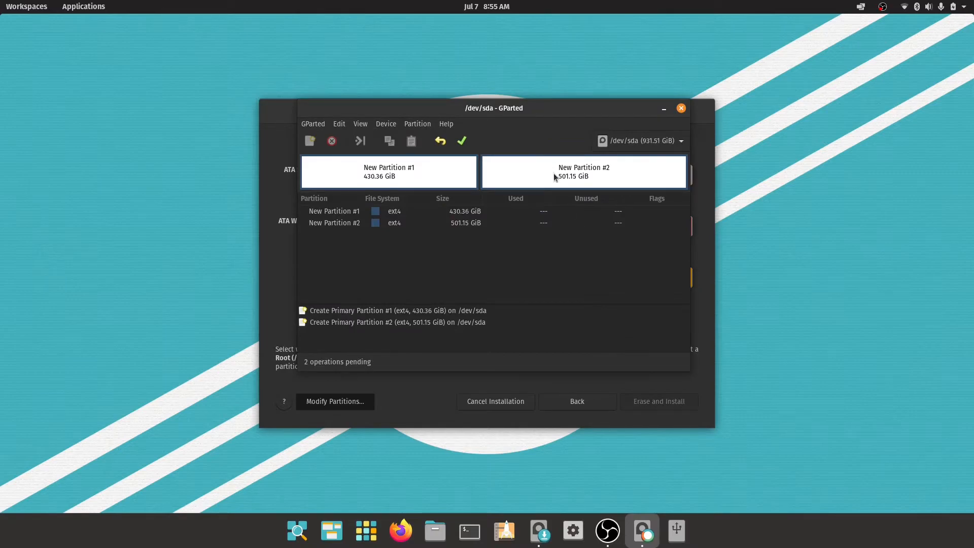
Switch to the /dev/sdb disk and mark the partitions /dev/sdb1, /dev/sdb2 and /dev/sdb3 for deletion
{"action": "left_click", "coordinate": [635, 142]}
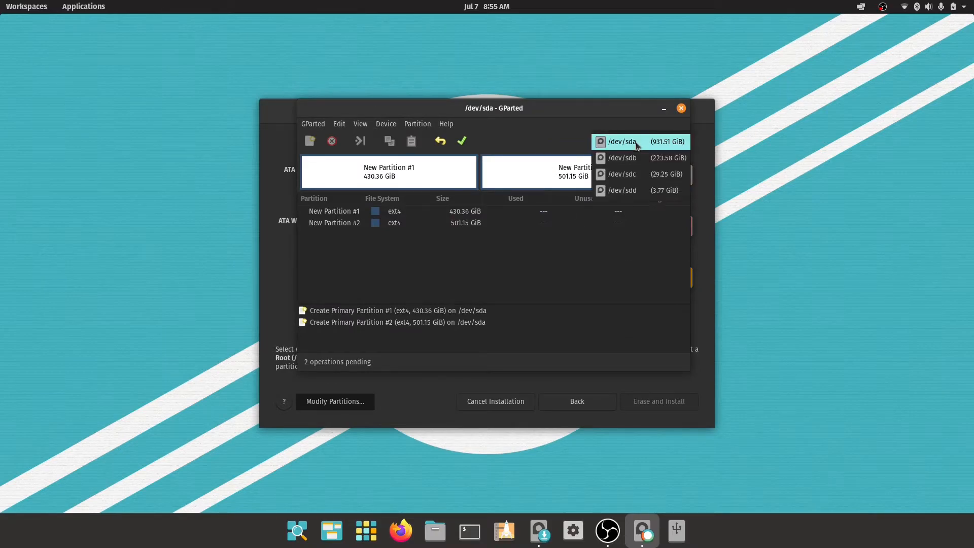
{"action": "left_click", "coordinate": [637, 164]}
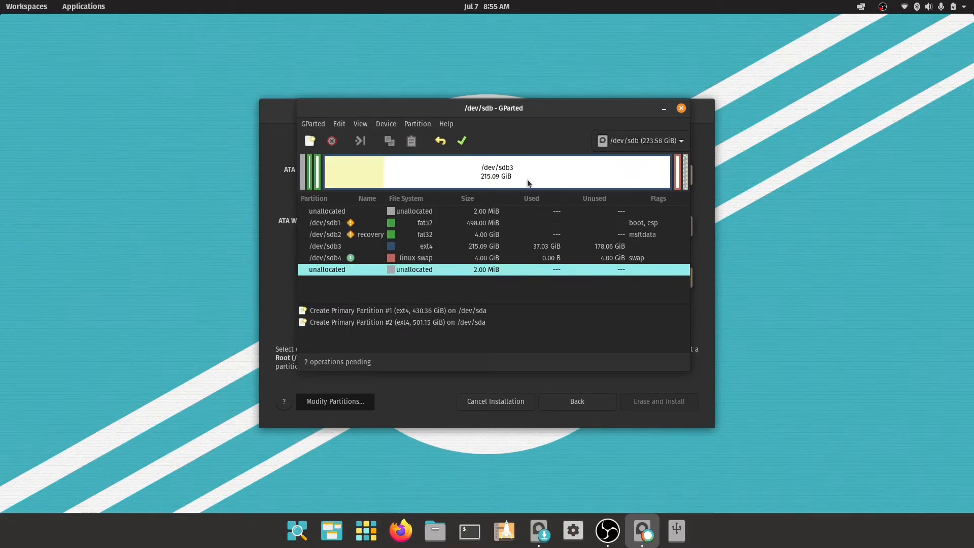
{"action": "right_click", "coordinate": [311, 178]}
{"action": "left_click", "coordinate": [332, 195]}
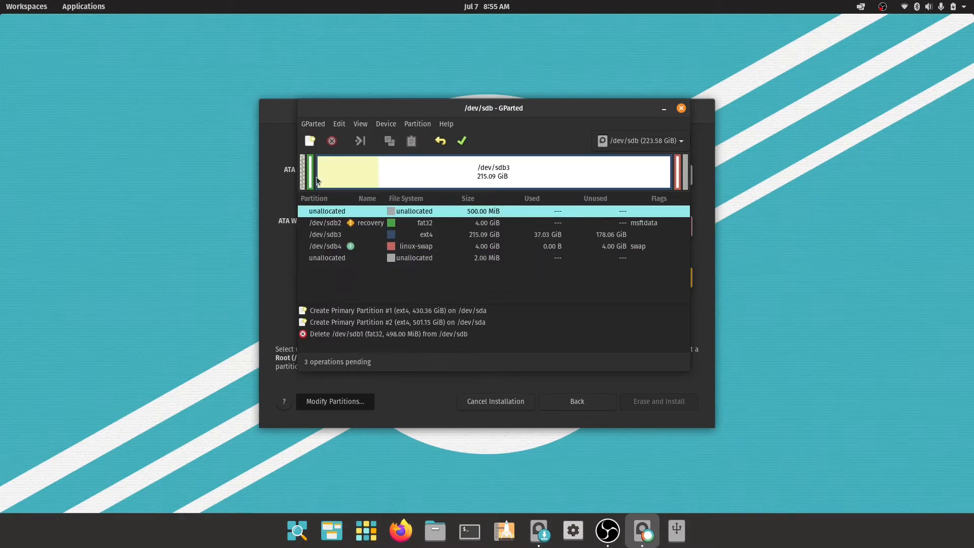
{"action": "right_click", "coordinate": [311, 173]}
{"action": "left_click", "coordinate": [332, 189]}
{"action": "right_click", "coordinate": [316, 170]}
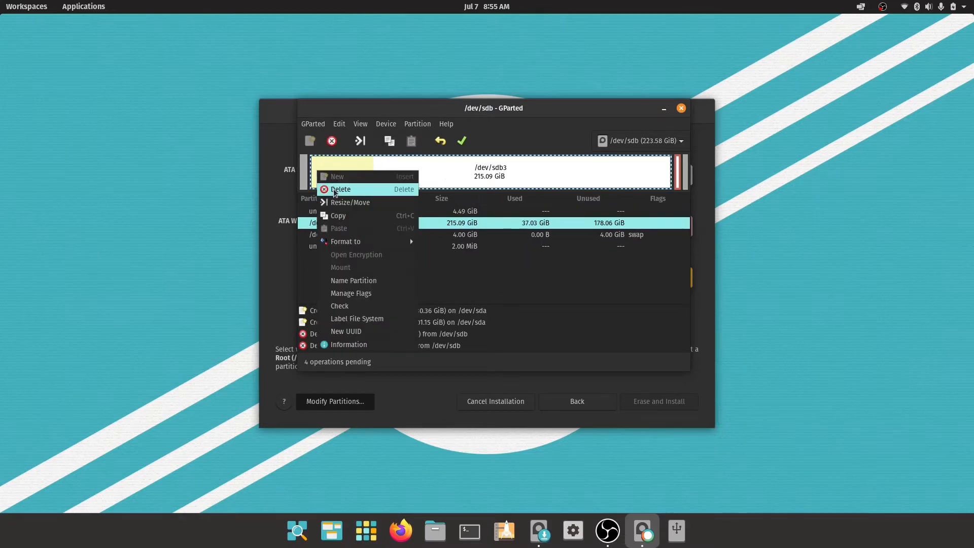
{"action": "left_click", "coordinate": [337, 186]}
Deactivate the swap on /dev/sdb4 and mark that linux-swap partition for deletion
{"action": "right_click", "coordinate": [678, 168]}
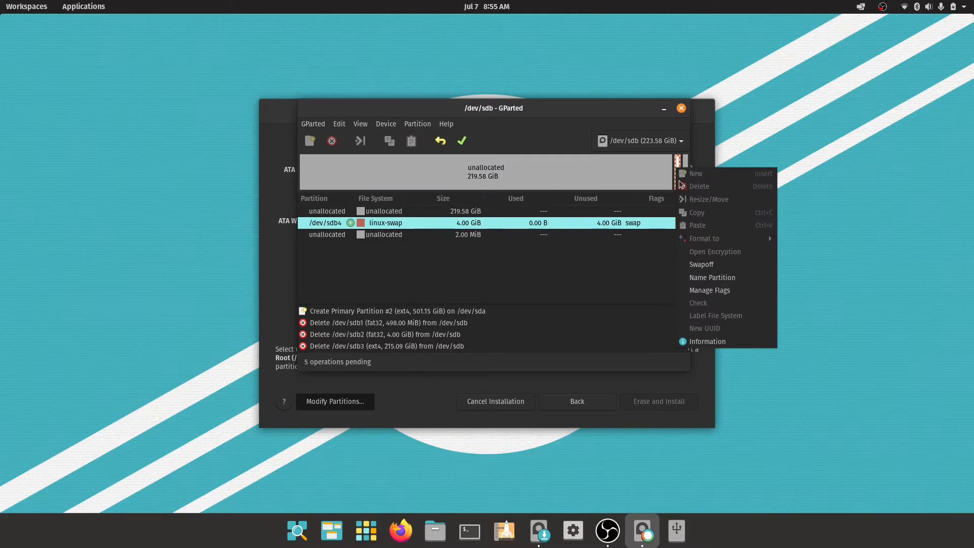
{"action": "left_click", "coordinate": [645, 179]}
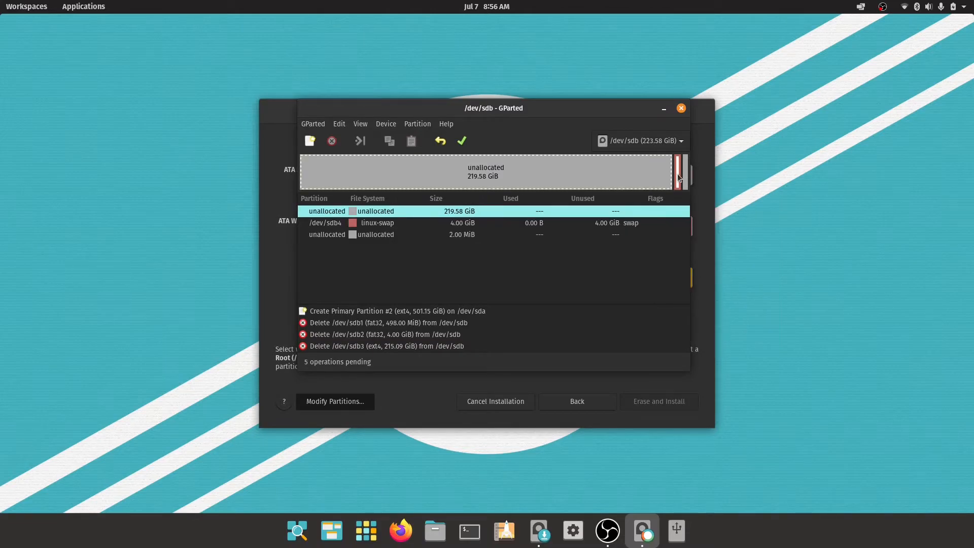
{"action": "right_click", "coordinate": [678, 177]}
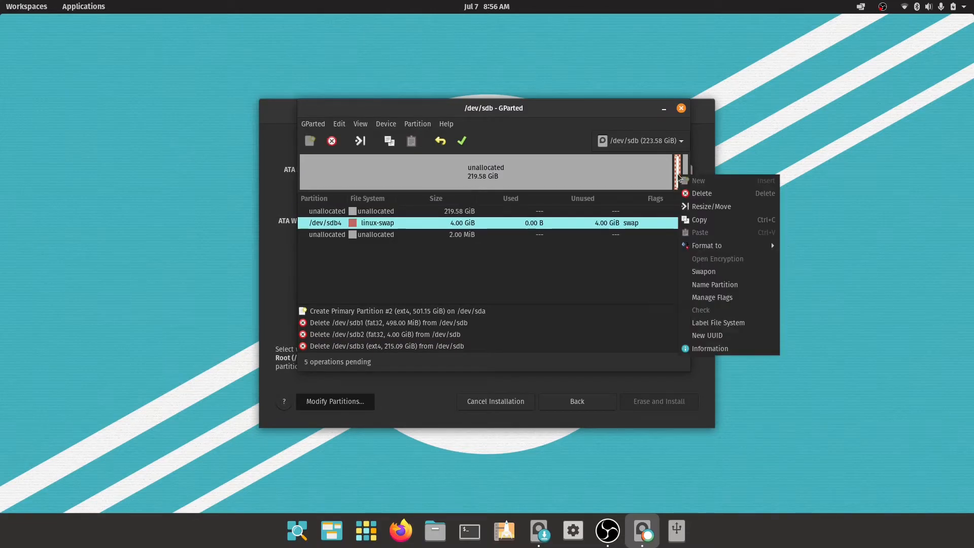
{"action": "left_click", "coordinate": [699, 192]}
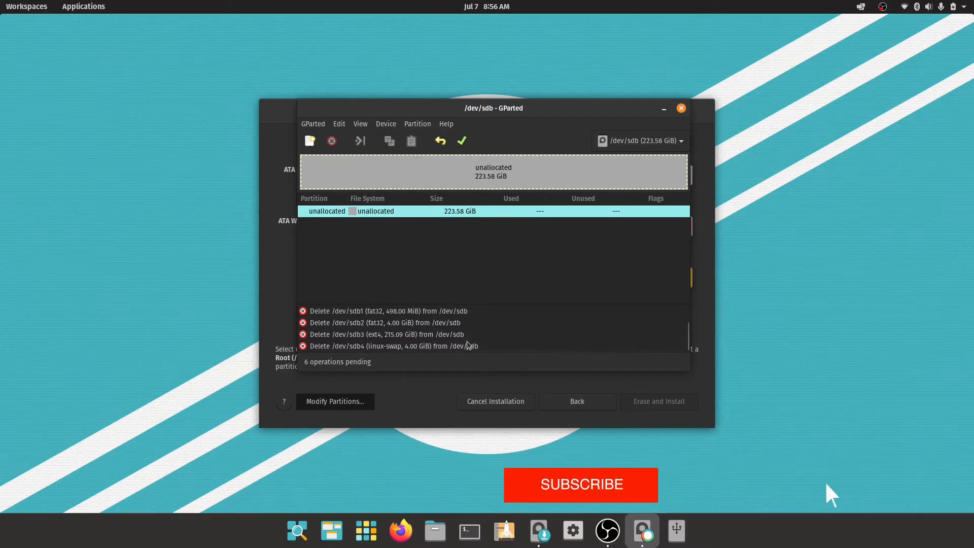
Apply the pending /dev/sda partition creations and /dev/sdb deletions, expand the operation details, and close the report
{"action": "left_click", "coordinate": [463, 142]}
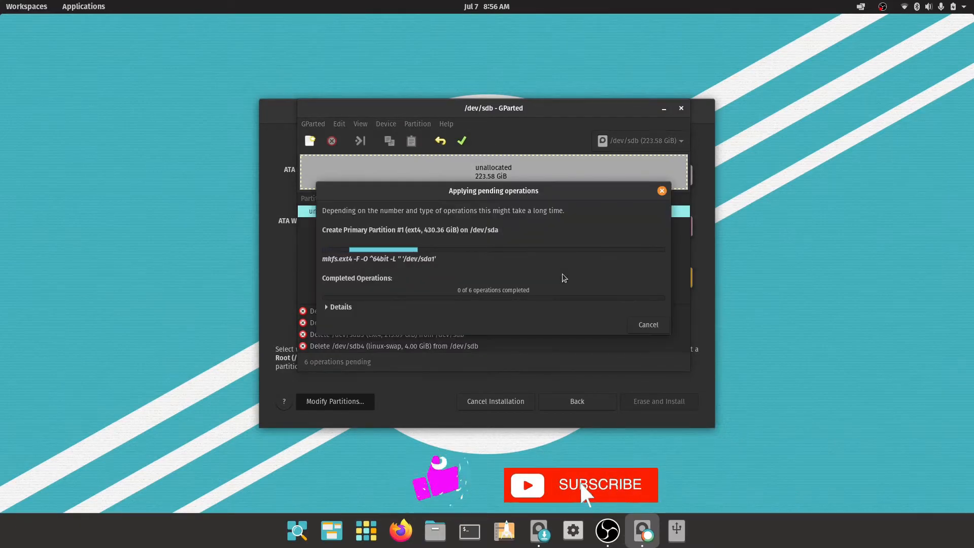
{"action": "left_click", "coordinate": [327, 308]}
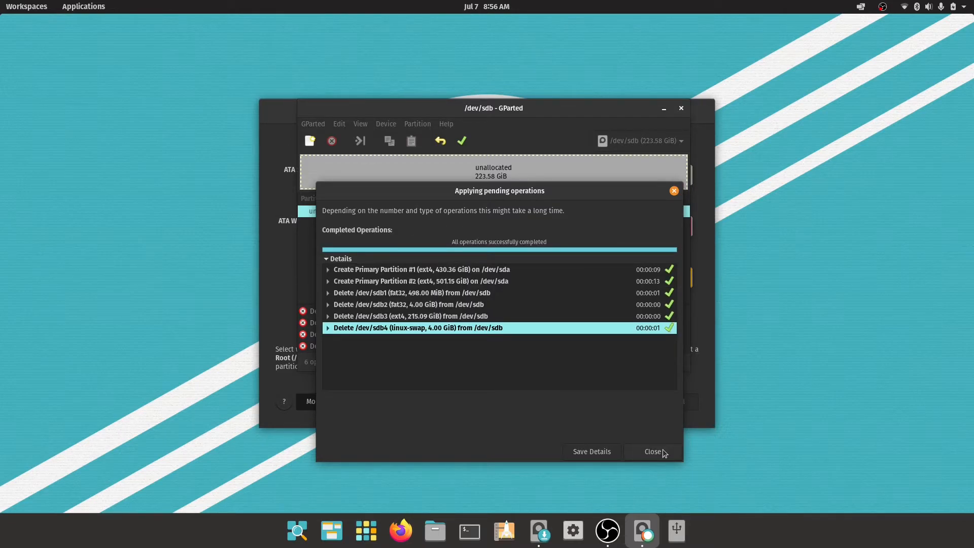
{"action": "left_click", "coordinate": [653, 451]}
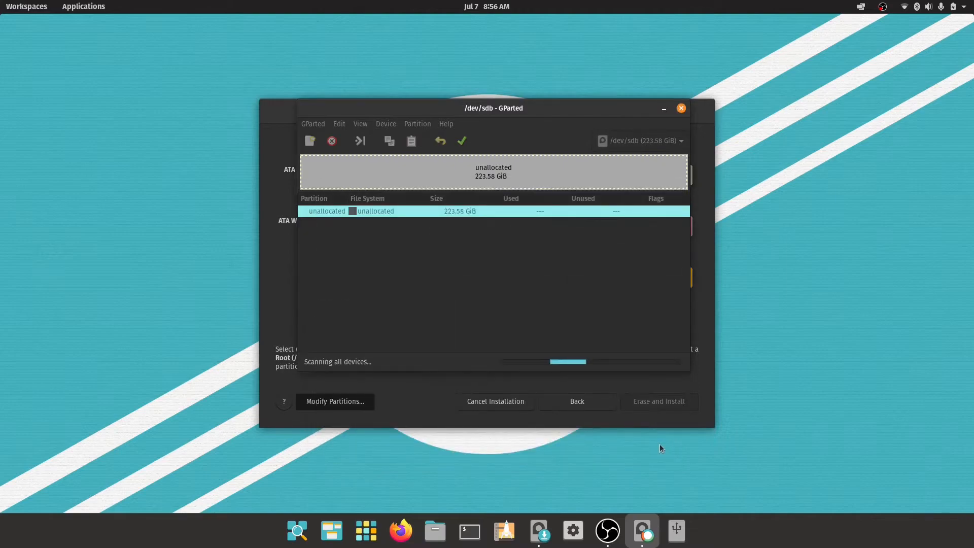
Add a new primary ext4 partition of 1024 MiB at the start of the unallocated space on /dev/sdb
{"action": "right_click", "coordinate": [387, 175]}
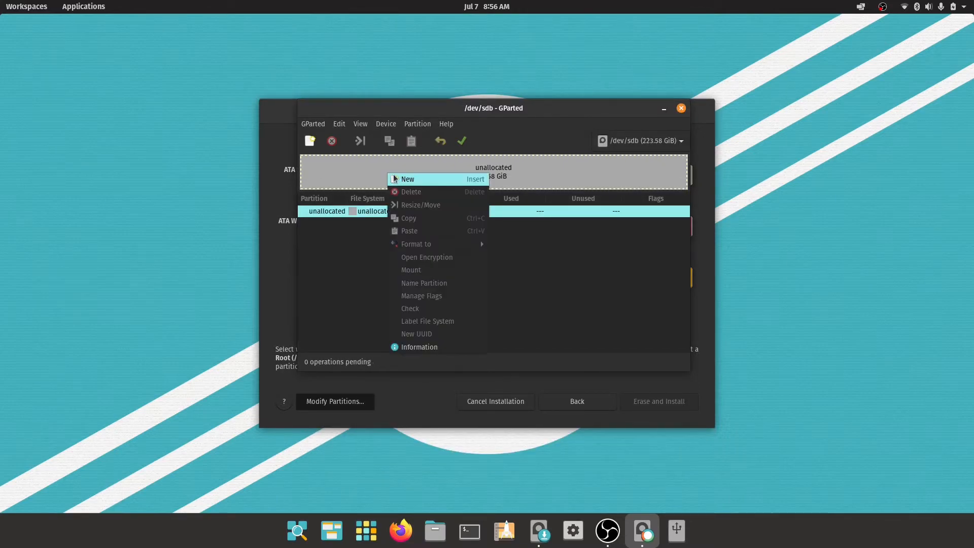
{"action": "left_click", "coordinate": [403, 179]}
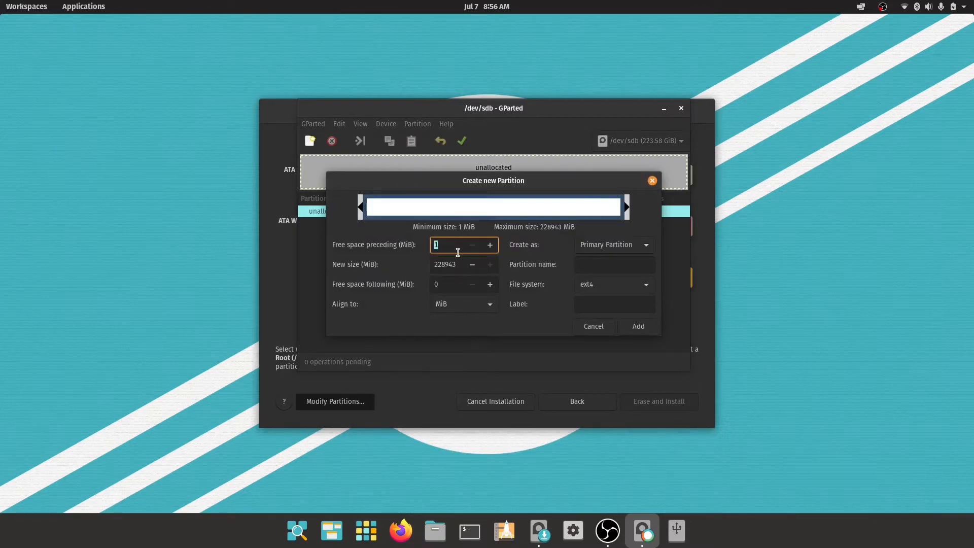
{"action": "key", "text": "Tab"}
{"action": "type", "text": "1024"}
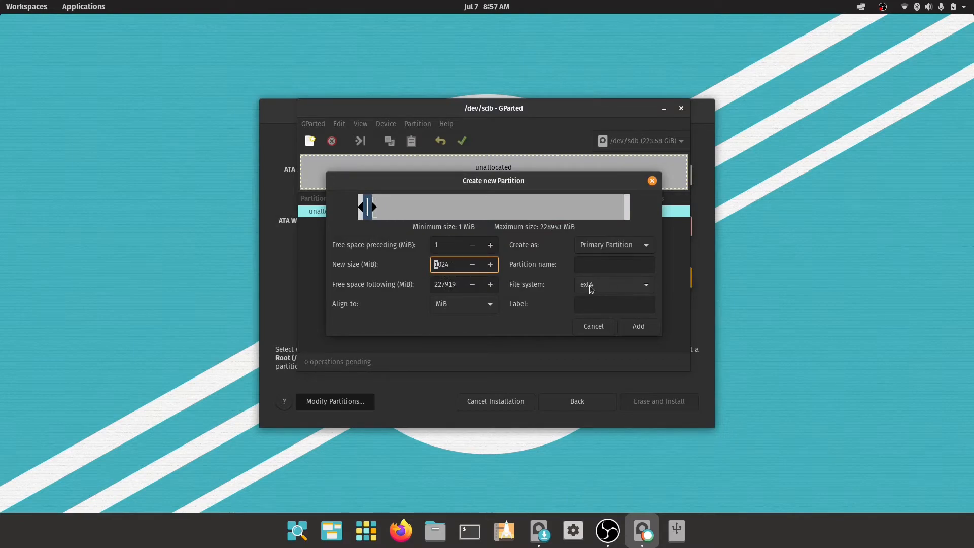
{"action": "left_click", "coordinate": [645, 330]}
Add a primary ext4 partition of about 218.57 GiB on /dev/sdb, leaving about 4 GiB unallocated at the end
{"action": "right_click", "coordinate": [341, 171]}
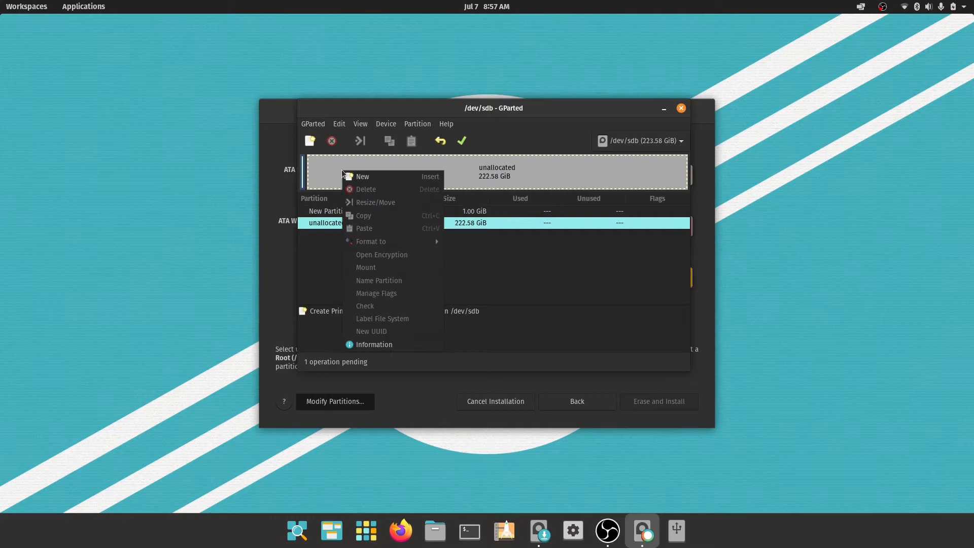
{"action": "left_click", "coordinate": [365, 179]}
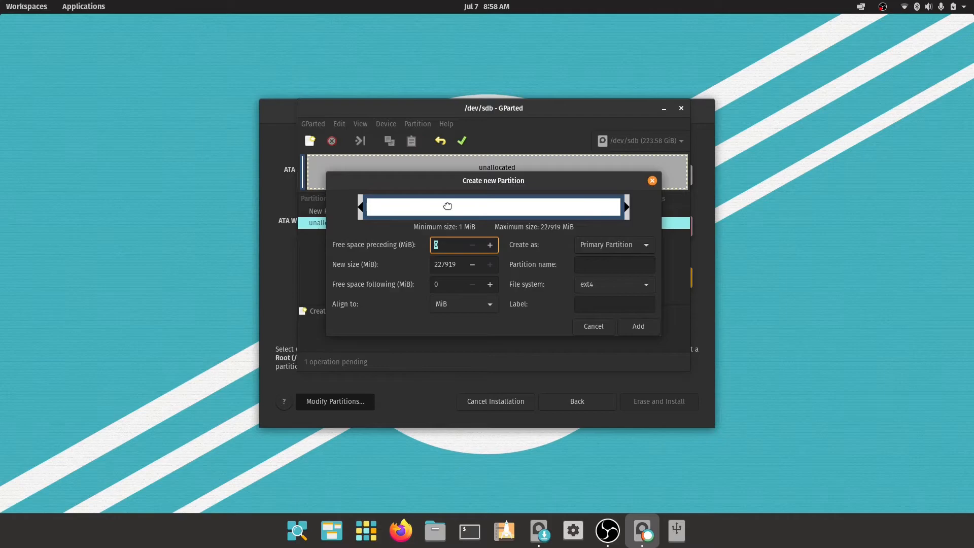
{"action": "left_click_drag", "start_coordinate": [627, 207], "coordinate": [622, 207]}
{"action": "left_click", "coordinate": [642, 329]}
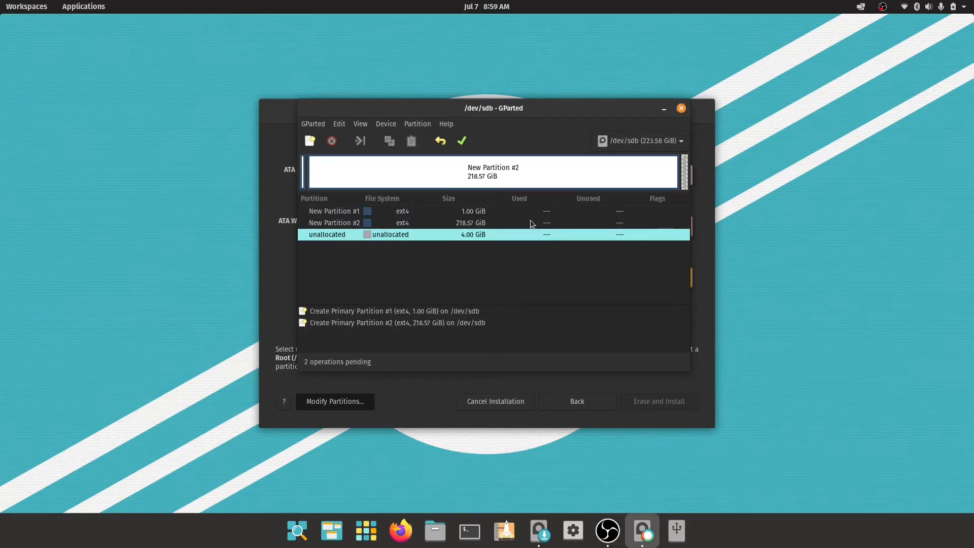
Add a primary linux-swap partition of 4100 MiB in the remaining unallocated space on /dev/sdb
{"action": "right_click", "coordinate": [442, 234]}
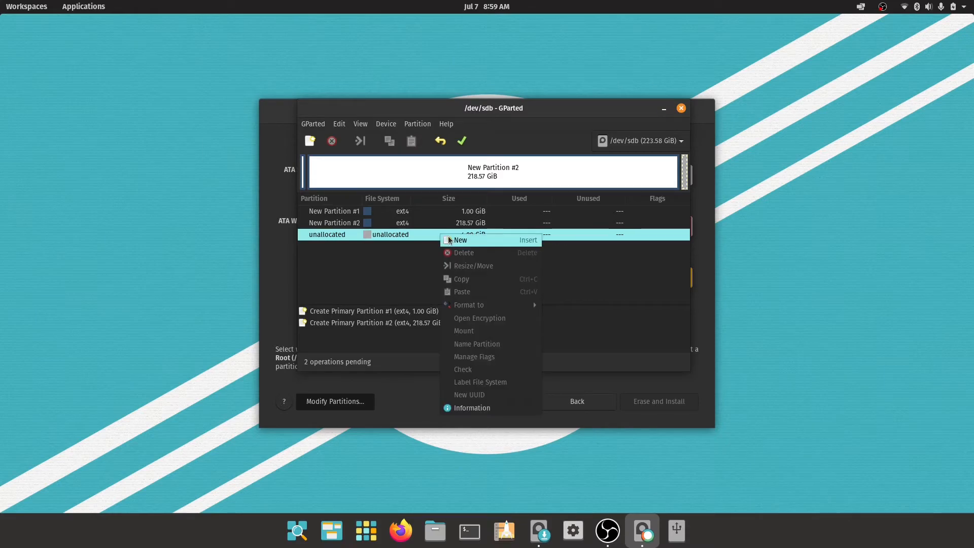
{"action": "left_click", "coordinate": [449, 240]}
{"action": "left_click", "coordinate": [588, 284]}
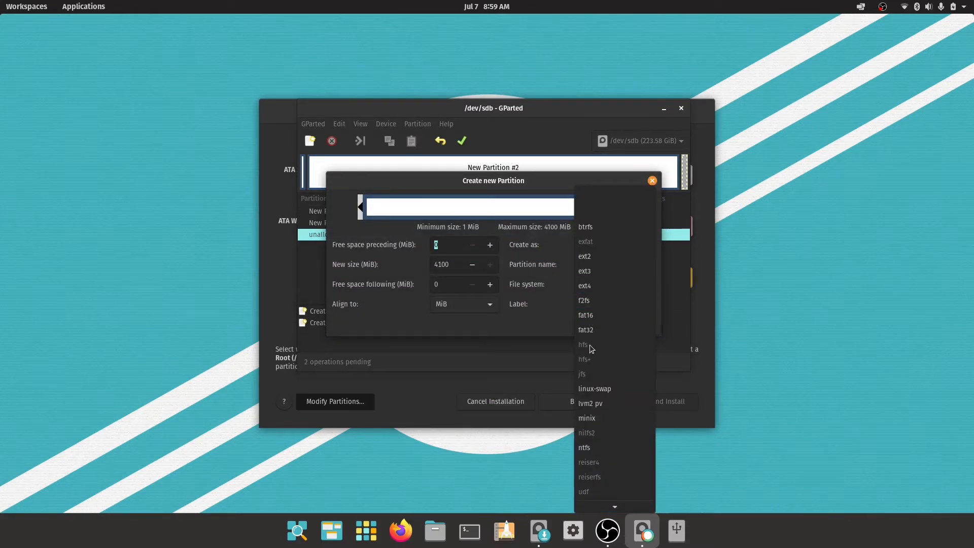
{"action": "left_click", "coordinate": [592, 390]}
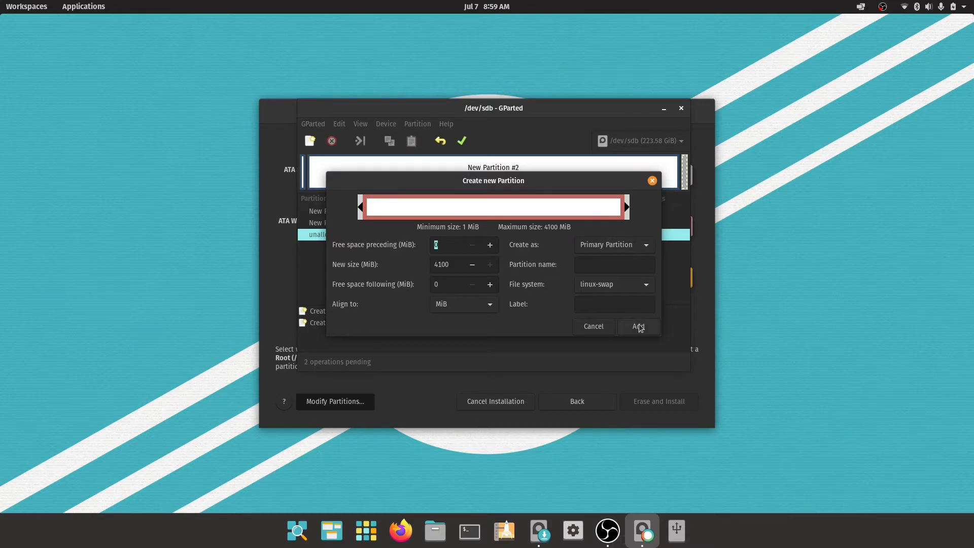
{"action": "left_click", "coordinate": [638, 324]}
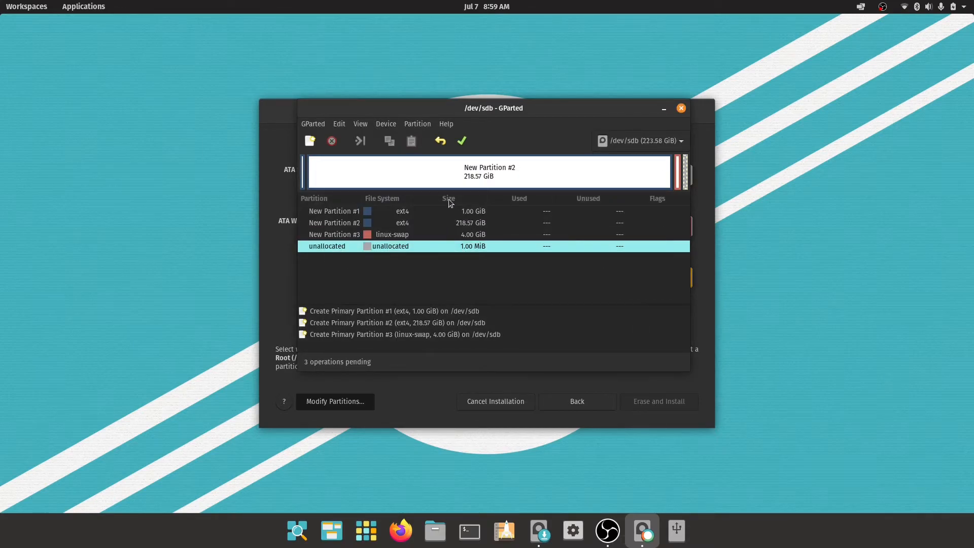
Apply the three pending partition creations on /dev/sdb, then close the progress report and the partition editor
{"action": "left_click", "coordinate": [462, 142]}
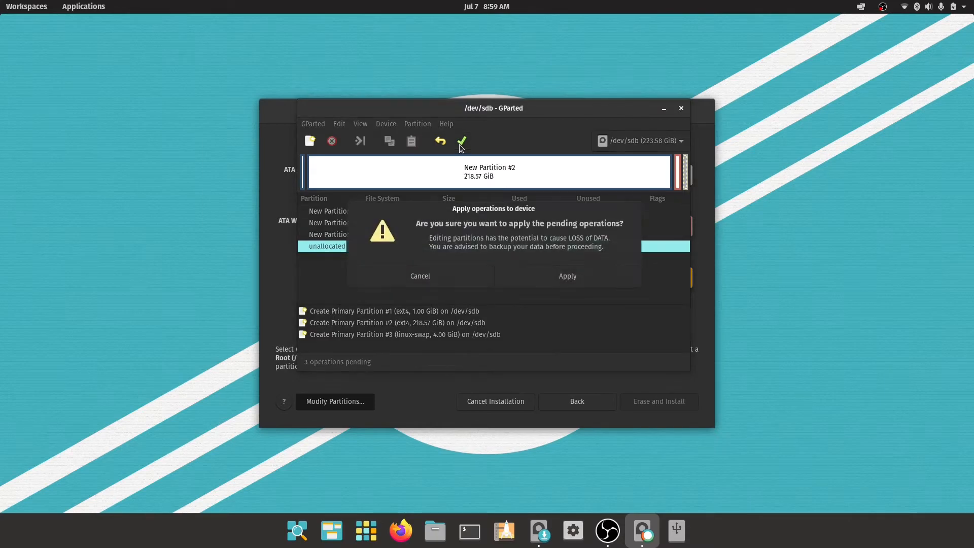
{"action": "left_click", "coordinate": [577, 278]}
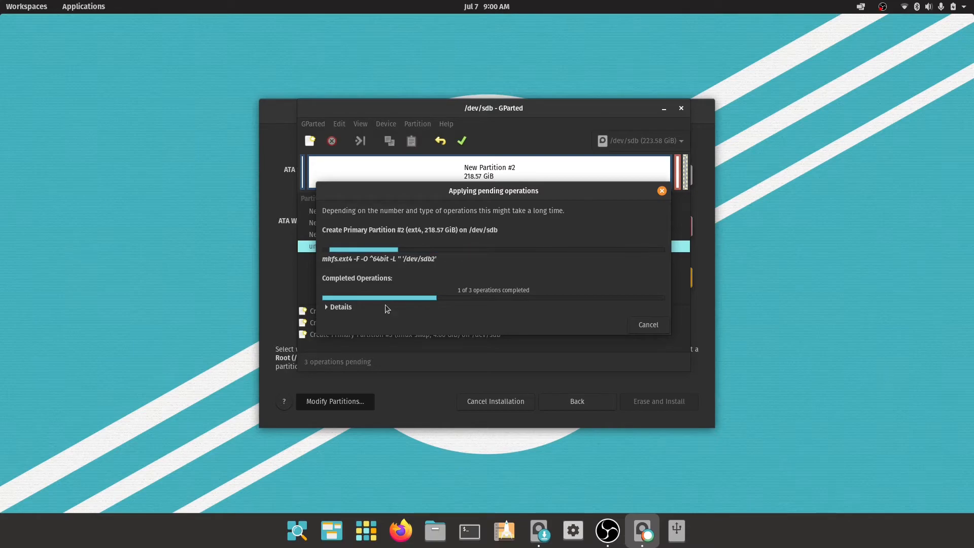
{"action": "left_click", "coordinate": [637, 325]}
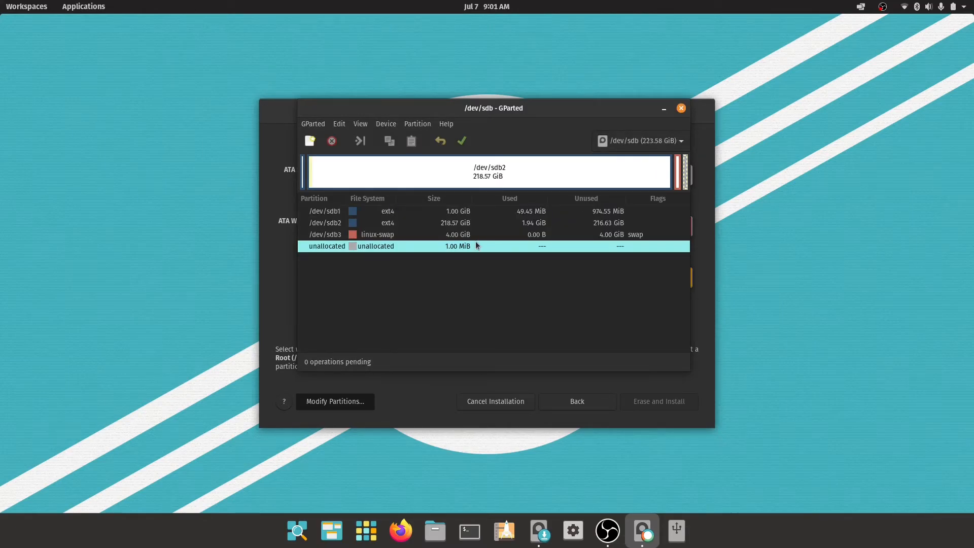
{"action": "left_click", "coordinate": [681, 109]}
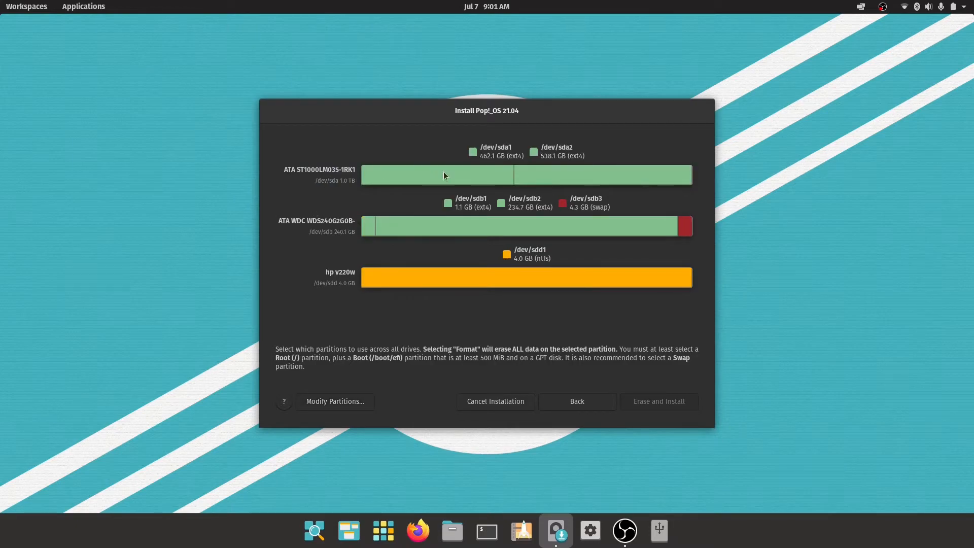
Enable the /dev/sdb1 partition for the installation and use it as Boot (/boot/efi)
{"action": "left_click", "coordinate": [367, 230]}
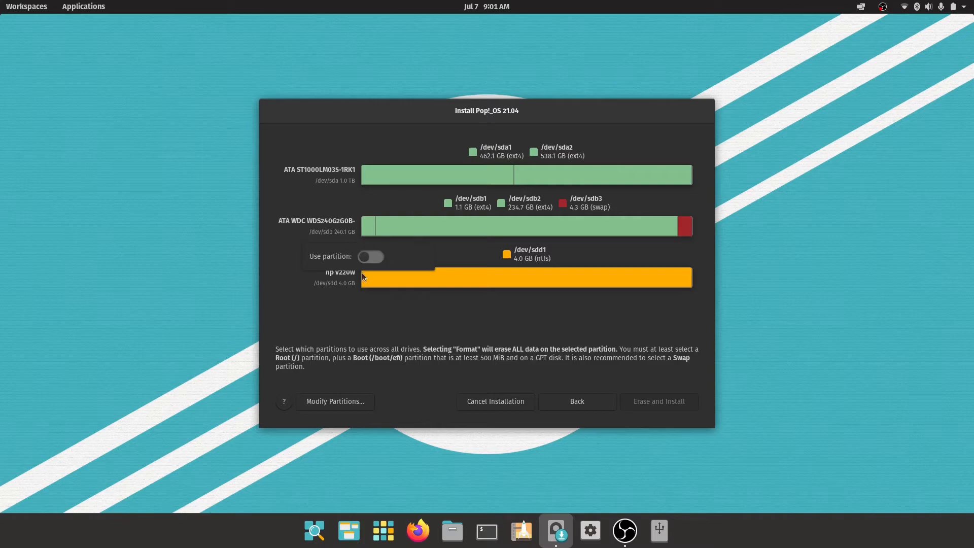
{"action": "left_click", "coordinate": [364, 256]}
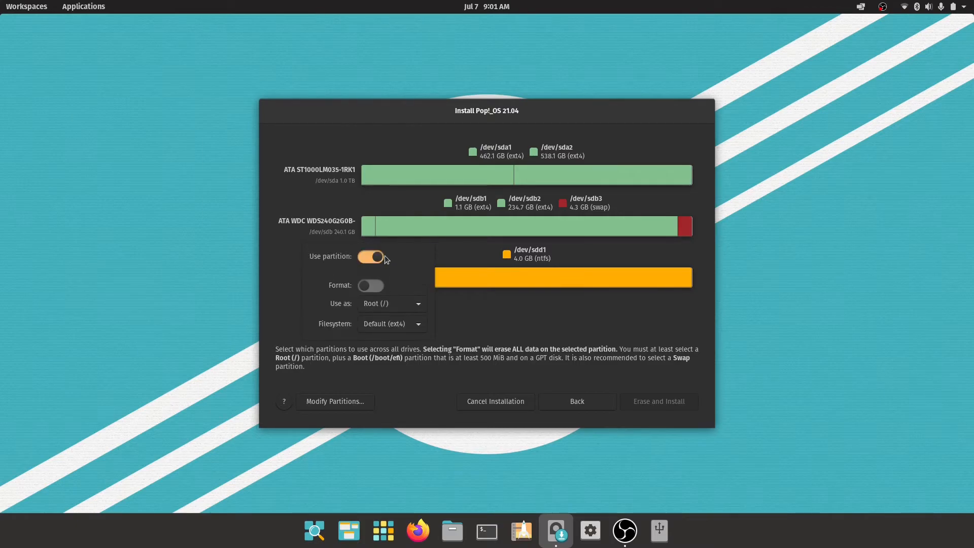
{"action": "left_click", "coordinate": [392, 303]}
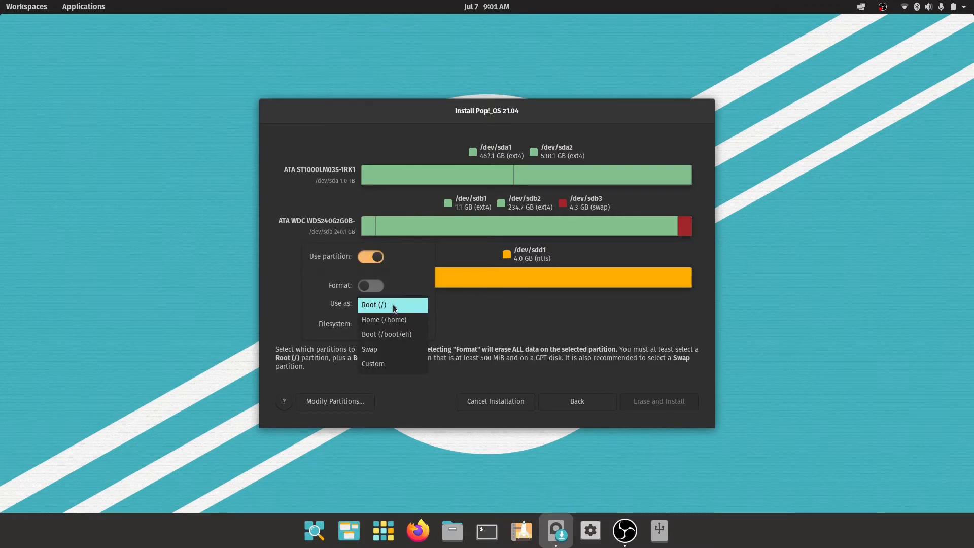
{"action": "left_click", "coordinate": [394, 337]}
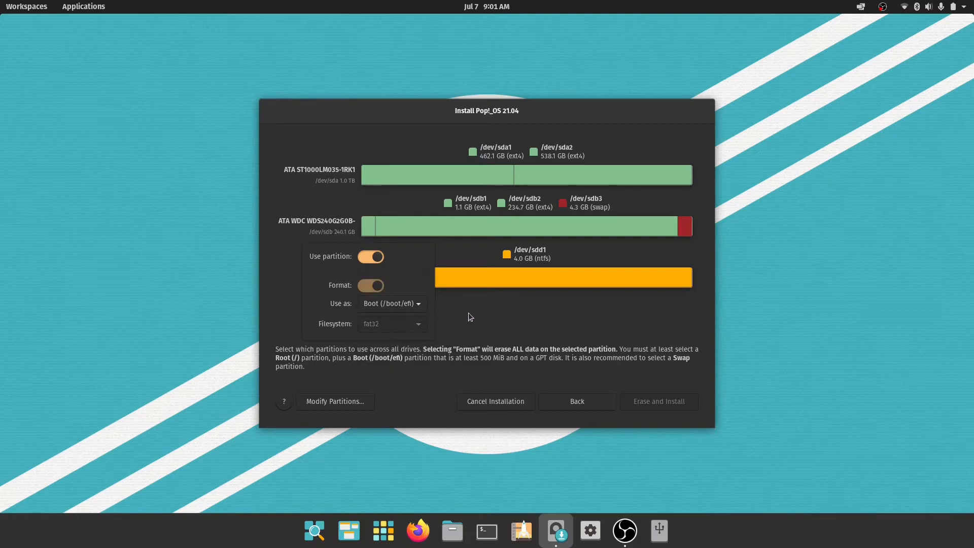
Enable the /dev/sdb2 partition as Root (/) with formatting on and the Default (ext4) filesystem
{"action": "left_click", "coordinate": [481, 230]}
{"action": "left_click", "coordinate": [467, 230]}
{"action": "left_click", "coordinate": [527, 257]}
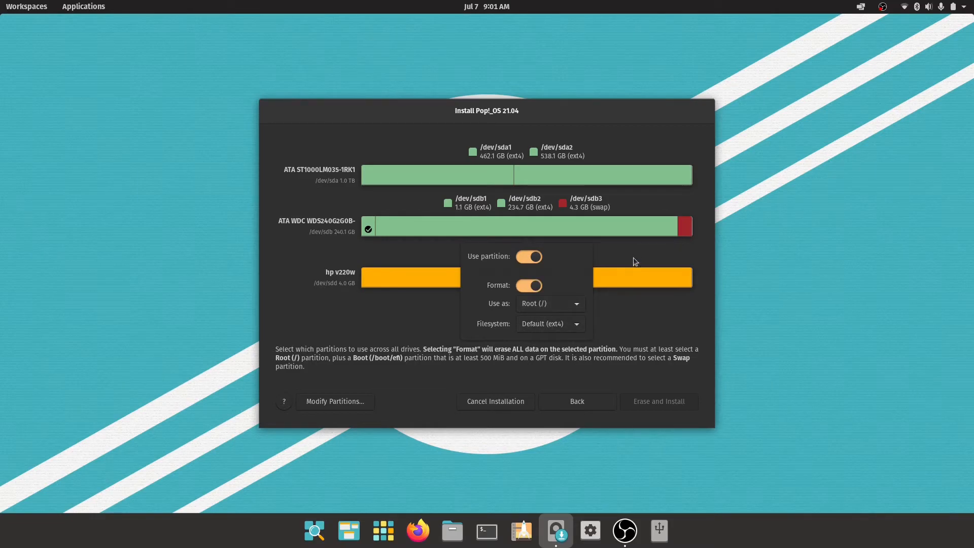
Enable the /dev/sdb3 partition for the installation and use it as Swap
{"action": "left_click", "coordinate": [685, 229]}
{"action": "left_click", "coordinate": [685, 229]}
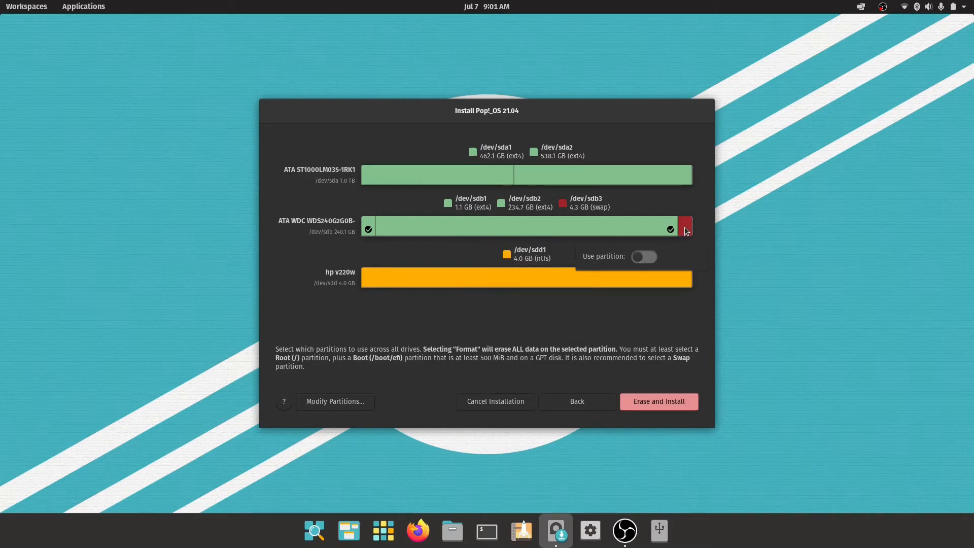
{"action": "left_click", "coordinate": [640, 258]}
{"action": "left_click", "coordinate": [650, 290]}
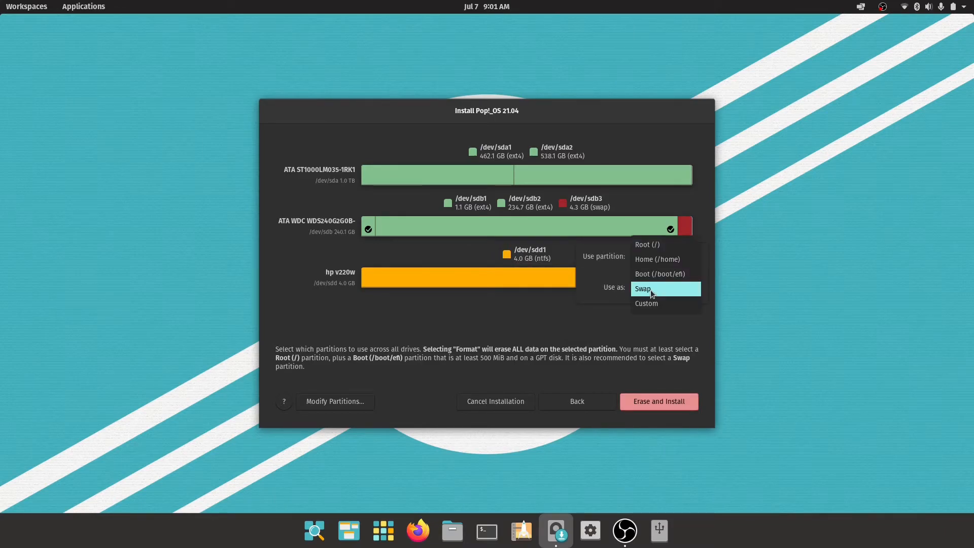
{"action": "left_click", "coordinate": [650, 290]}
{"action": "left_click", "coordinate": [590, 318]}
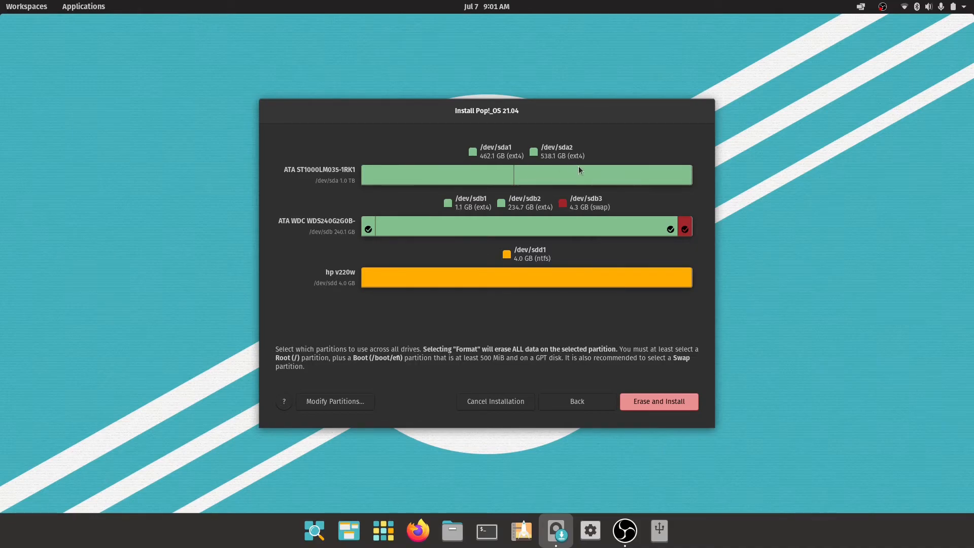
Enable the /dev/sda1 partition as Home (/home) with formatting on and the Default (ext4) filesystem
{"action": "left_click", "coordinate": [429, 171]}
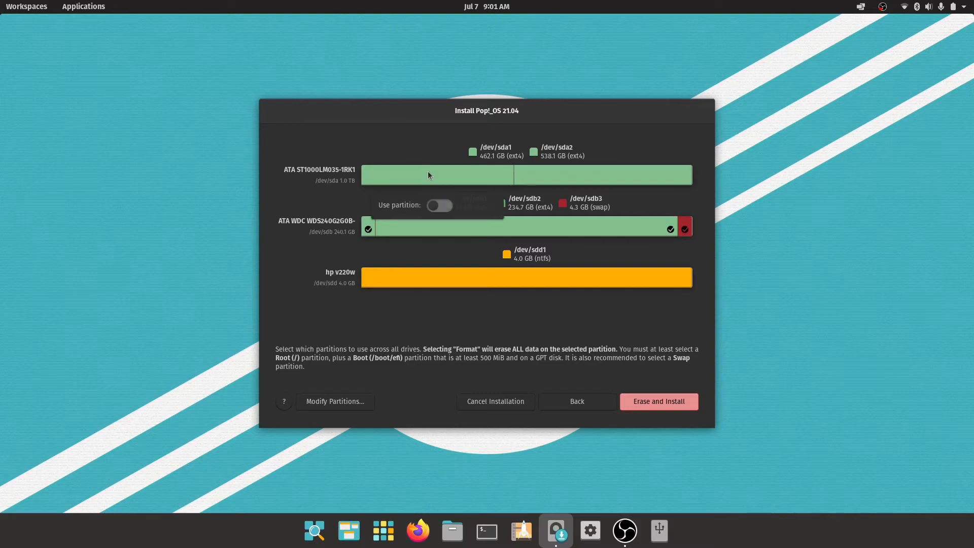
{"action": "left_click", "coordinate": [439, 206]}
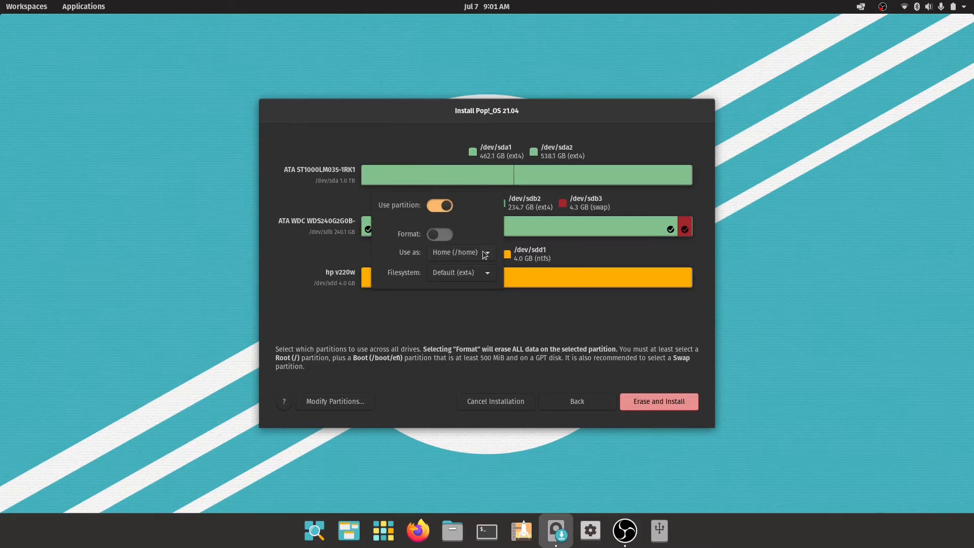
{"action": "left_click", "coordinate": [447, 235]}
{"action": "left_click", "coordinate": [485, 310]}
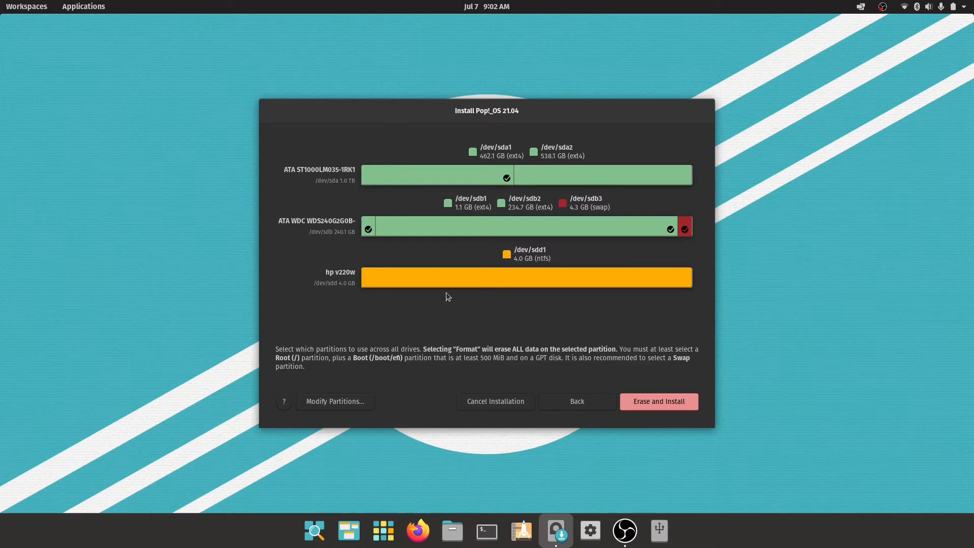
Review the settings of the selected boot, root, swap and home partitions, and proceed with Erase and Install
{"action": "left_click", "coordinate": [367, 230]}
{"action": "left_click", "coordinate": [509, 228]}
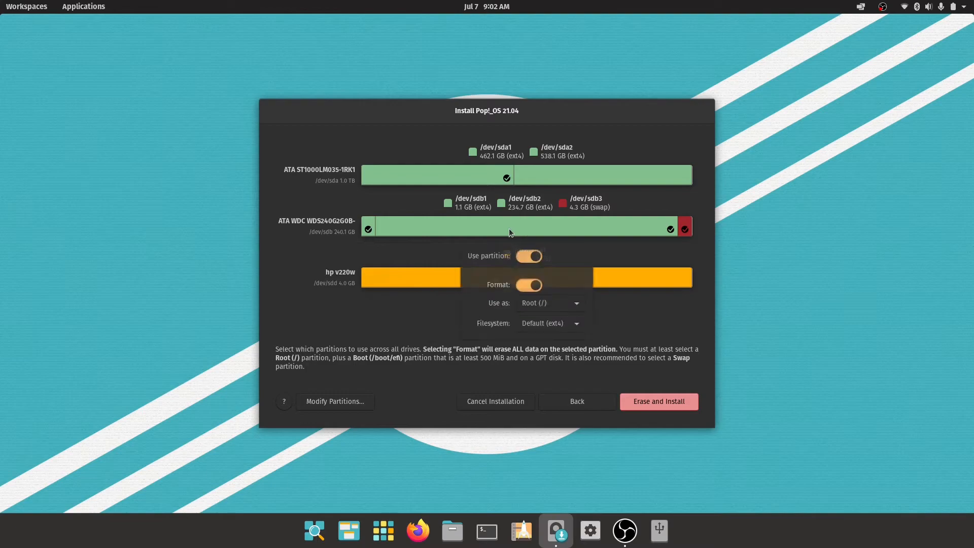
{"action": "left_click", "coordinate": [678, 228]}
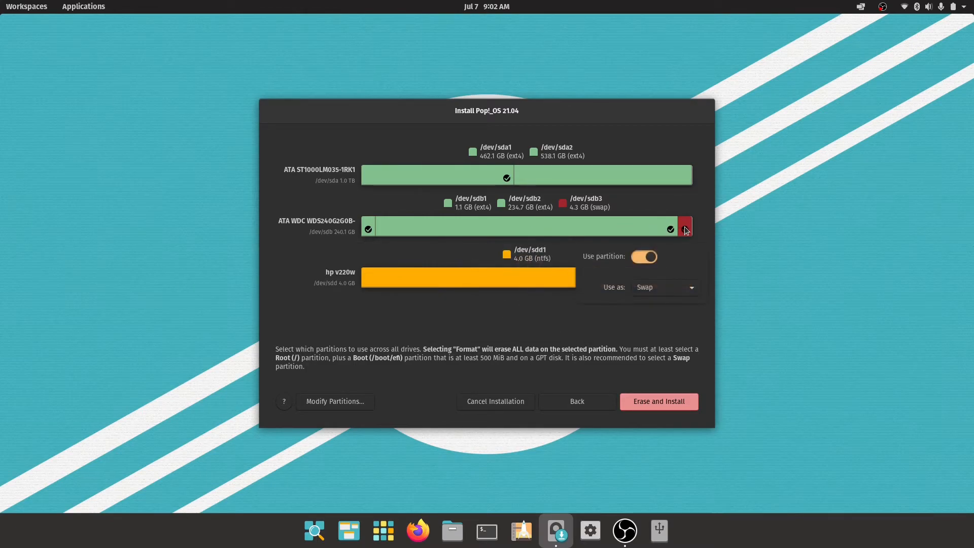
{"action": "left_click", "coordinate": [457, 180]}
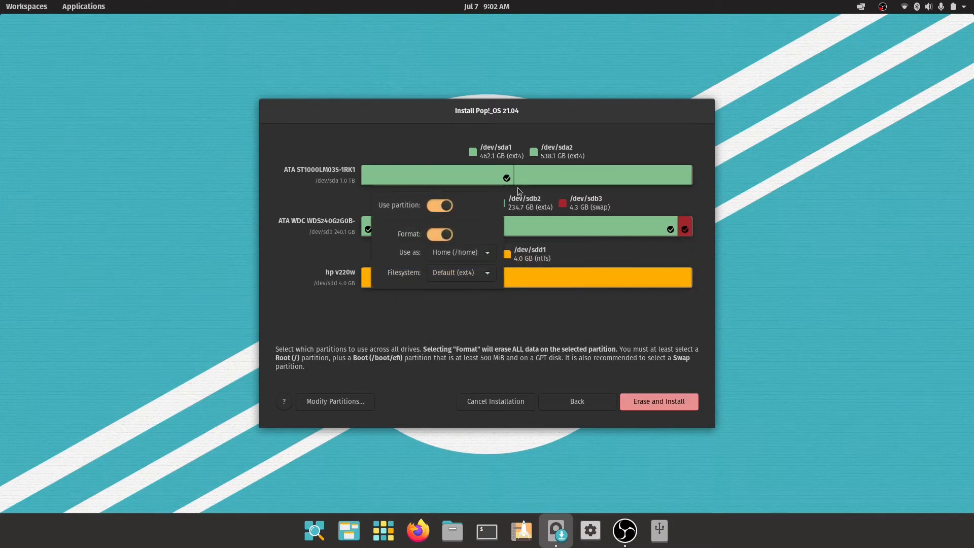
{"action": "left_click", "coordinate": [567, 325]}
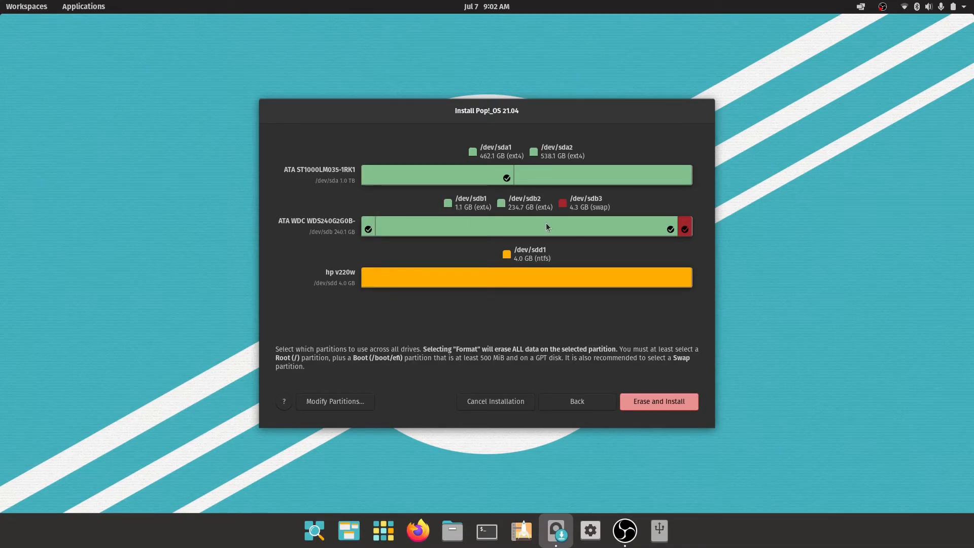
{"action": "left_click", "coordinate": [656, 407]}
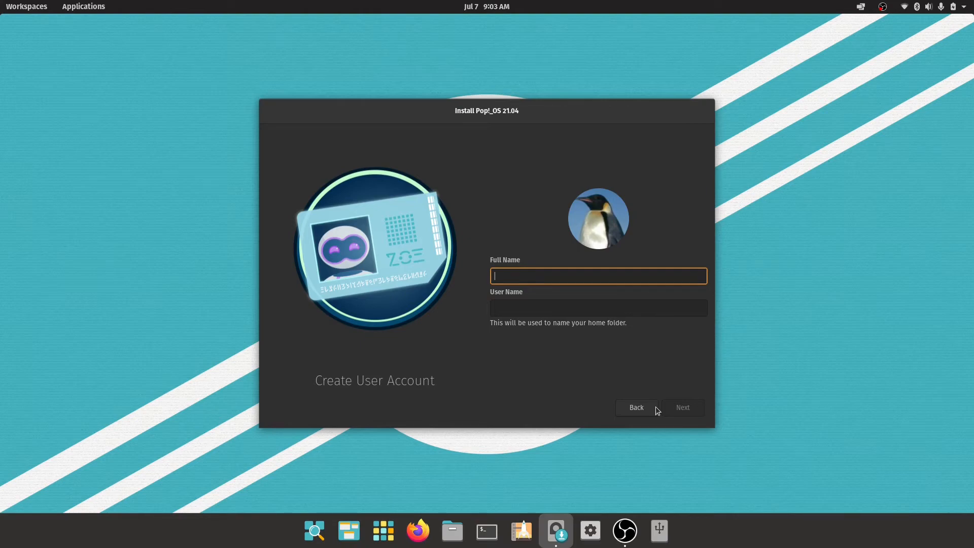
Create the user account with a full name and a confirmed account password, and open the log view during the installation
{"action": "type", "text": "zeyrie"}
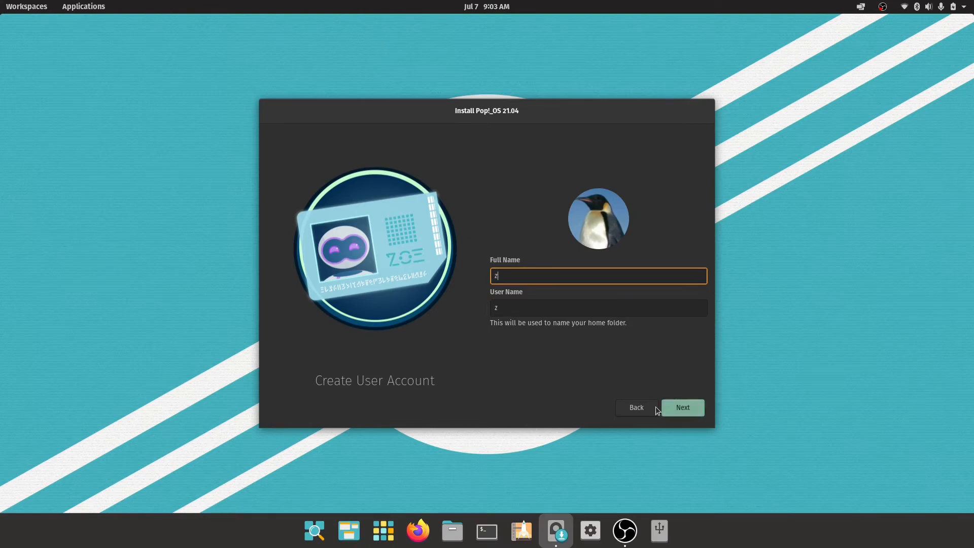
{"action": "left_click", "coordinate": [685, 407]}
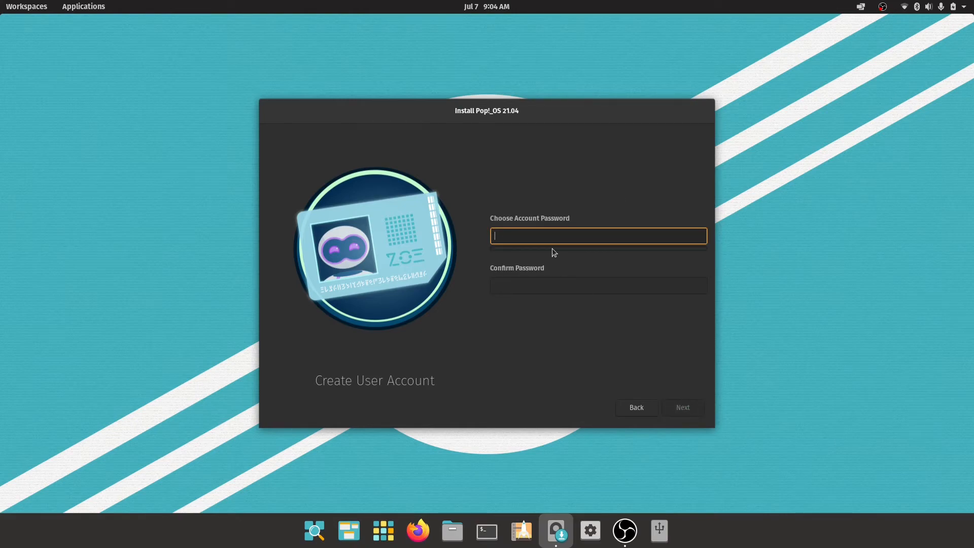
{"action": "type", "text": "***********"}
{"action": "key", "text": "Tab"}
{"action": "type", "text": "***********"}
{"action": "left_click", "coordinate": [686, 410]}
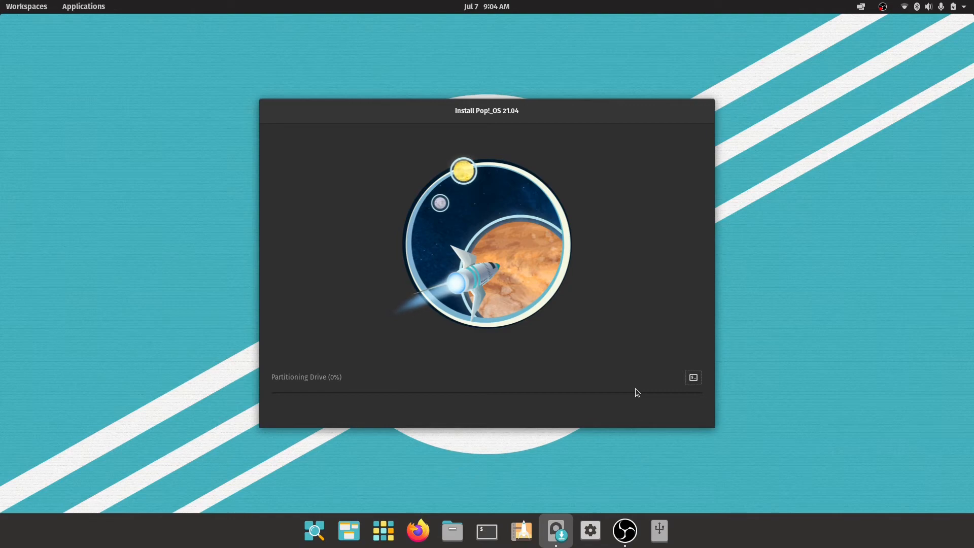
{"action": "left_click", "coordinate": [694, 378]}
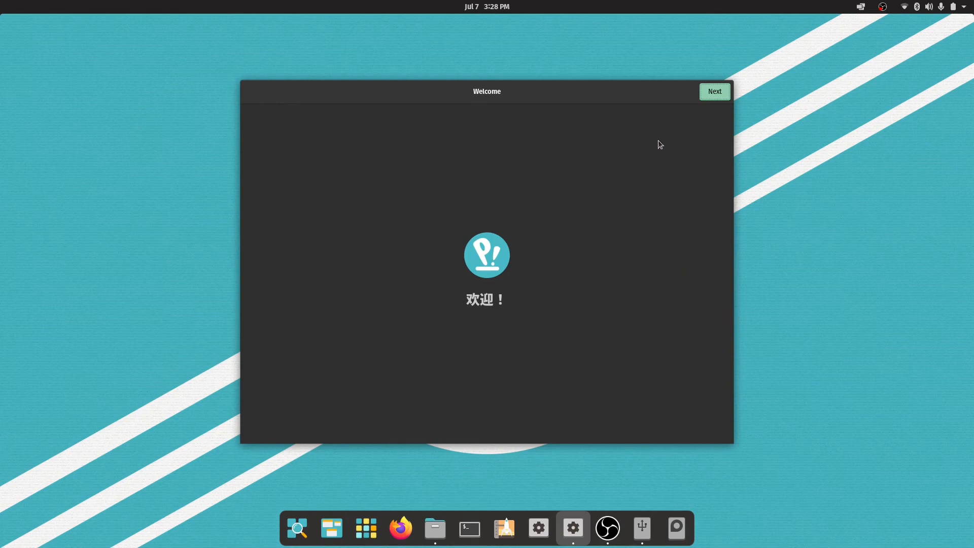
Set up the desktop with the English (US) keyboard, Dock doesn't extend to edges, and a top bar without Workspaces and Applications buttons
{"action": "left_click", "coordinate": [715, 97]}
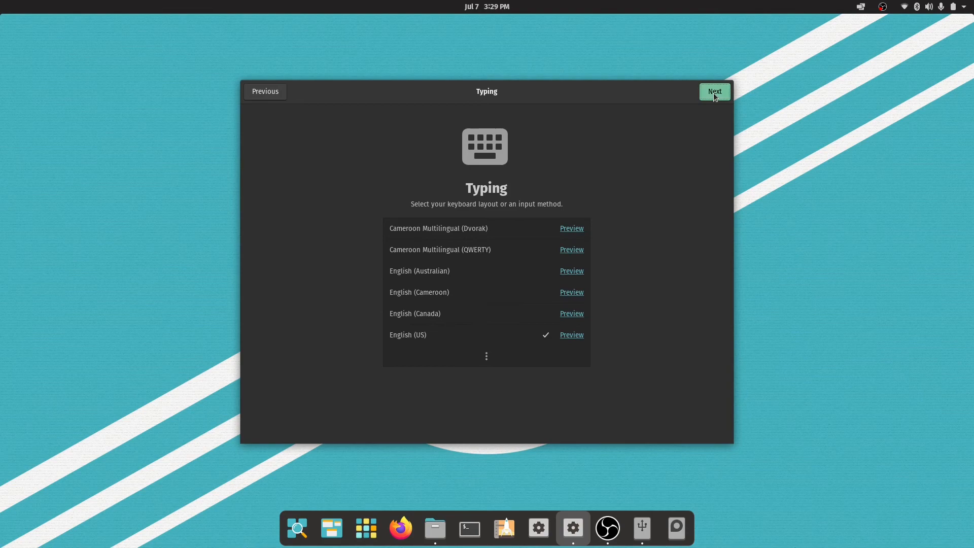
{"action": "left_click", "coordinate": [715, 96]}
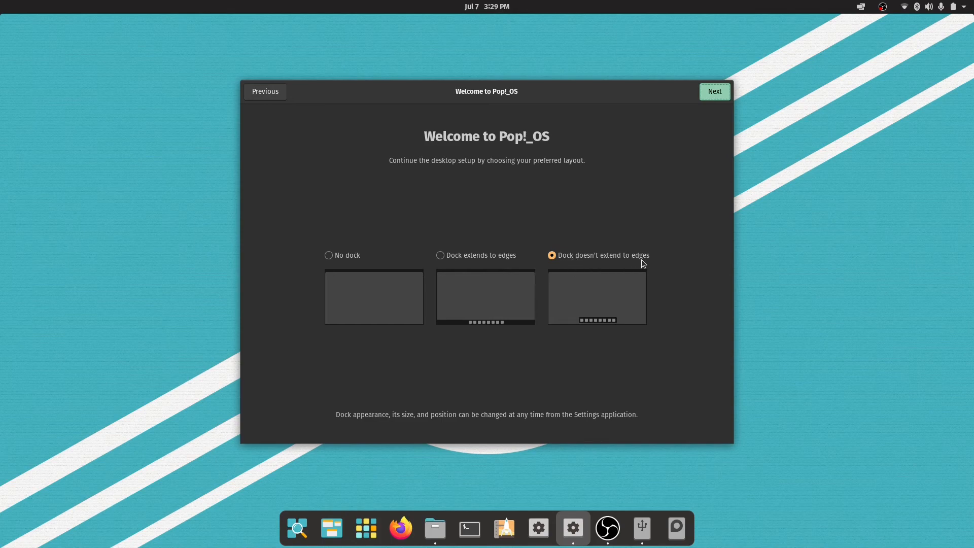
{"action": "left_click", "coordinate": [711, 92]}
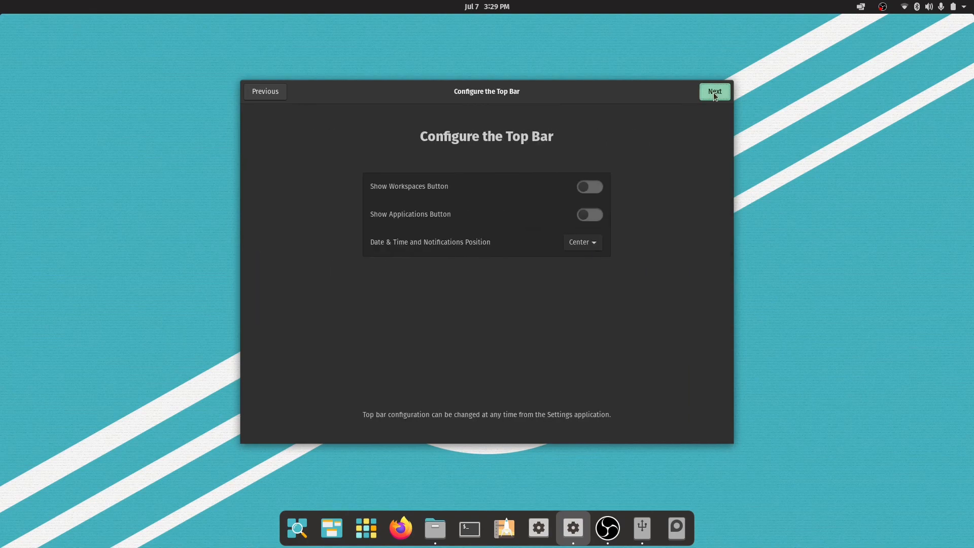
{"action": "left_click", "coordinate": [714, 93]}
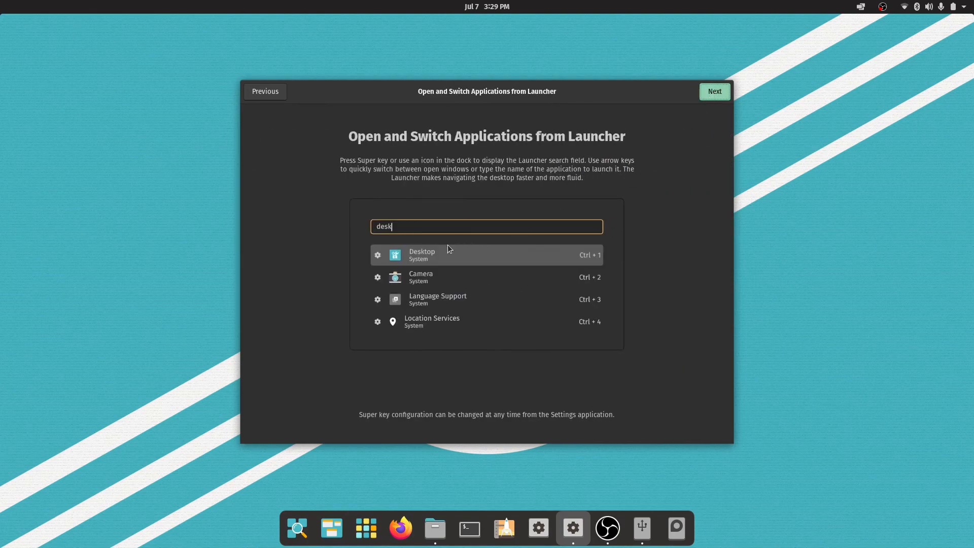
Complete the remaining welcome pages with Location Services off and without connecting any online account
{"action": "left_click", "coordinate": [714, 92]}
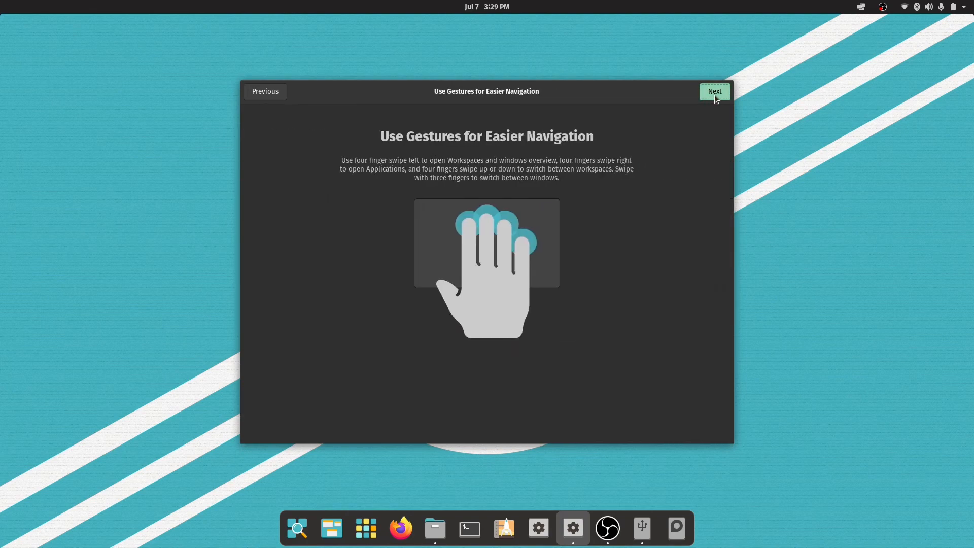
{"action": "left_click", "coordinate": [716, 95]}
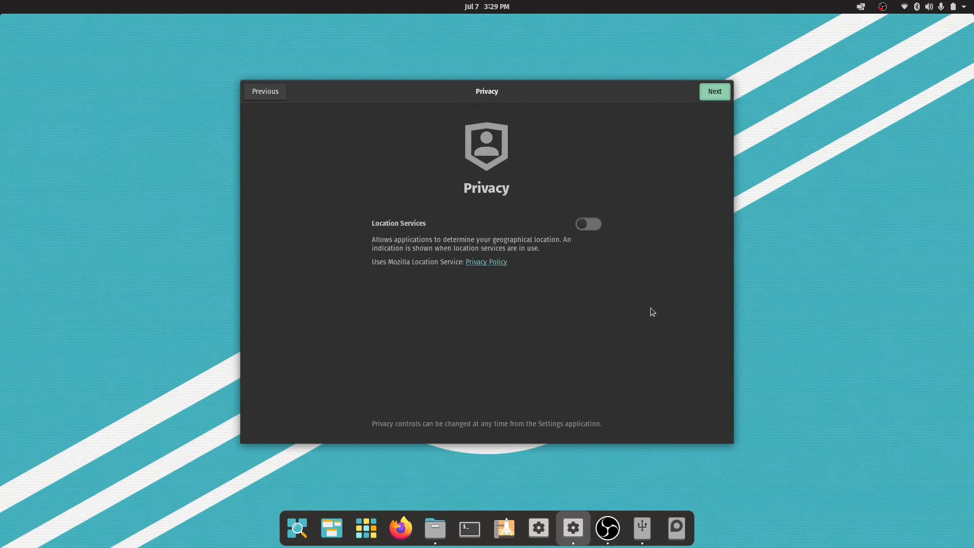
{"action": "left_click", "coordinate": [719, 94]}
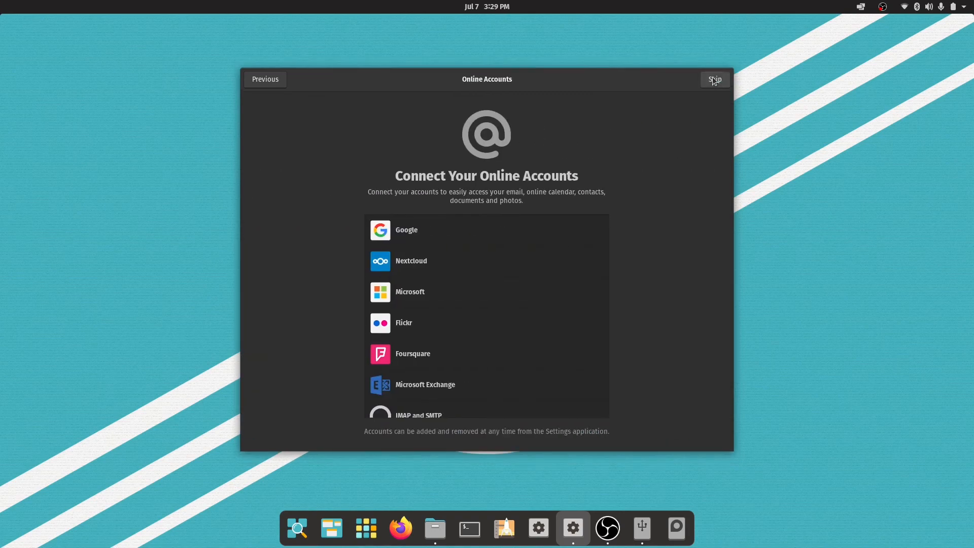
{"action": "scroll", "coordinate": [533, 274], "scroll_direction": "down", "scroll_amount": 3}
{"action": "scroll", "coordinate": [511, 289], "scroll_direction": "up", "scroll_amount": 3}
{"action": "left_click", "coordinate": [715, 79]}
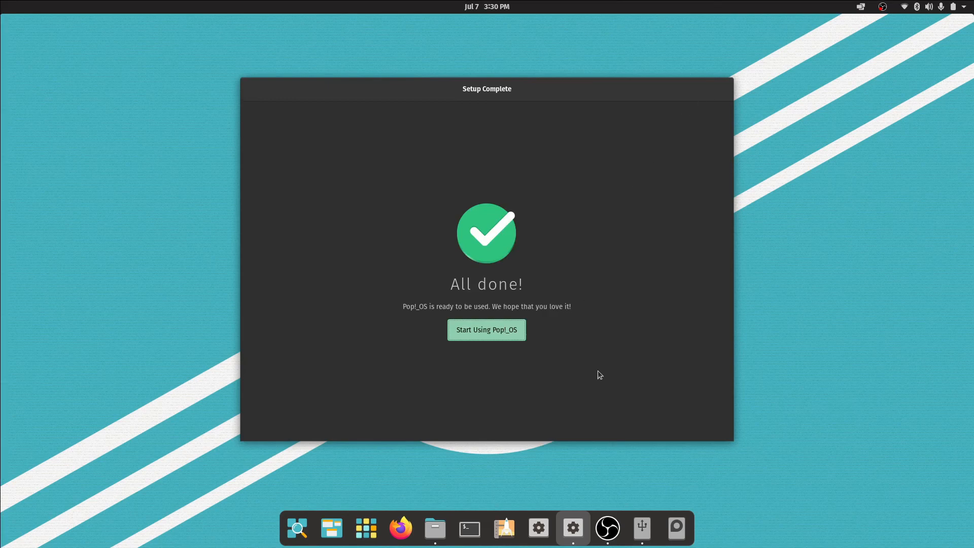